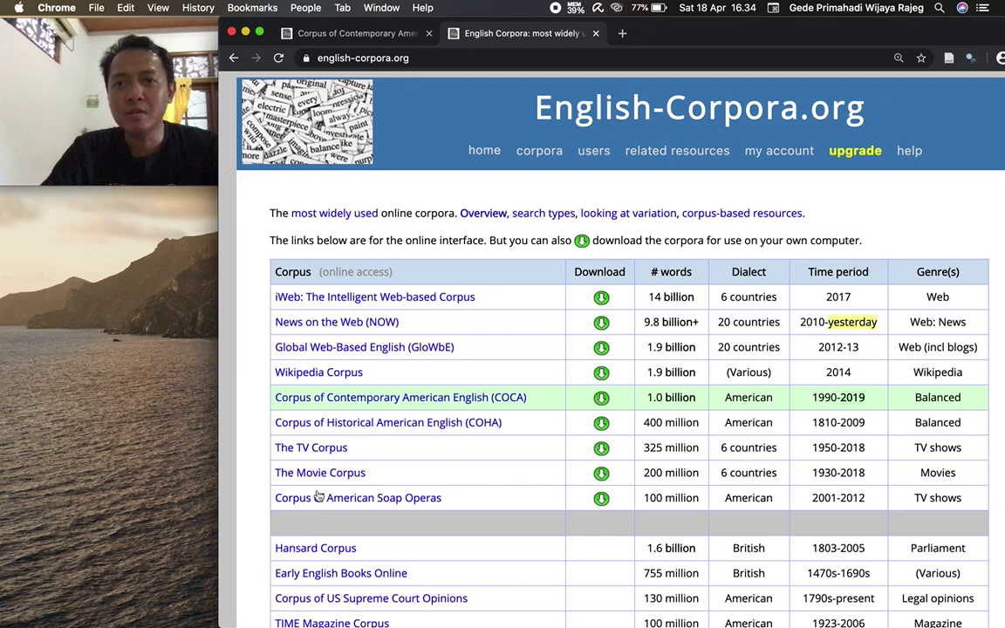
# Switch to the already open COCA page, open the account details and log out of the account
pyautogui.moveTo(778, 150)
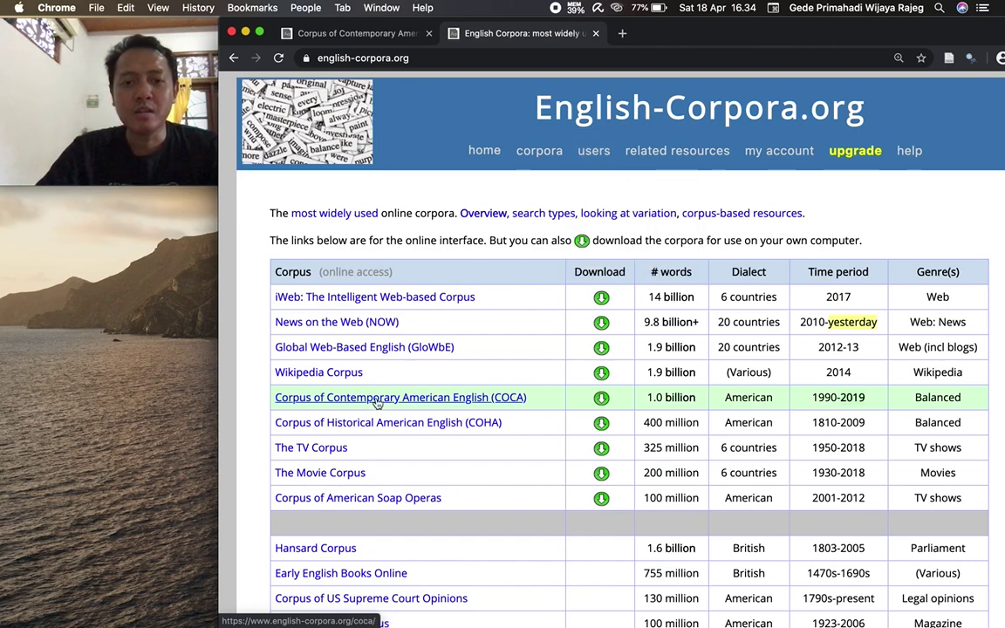
pyautogui.click(361, 35)
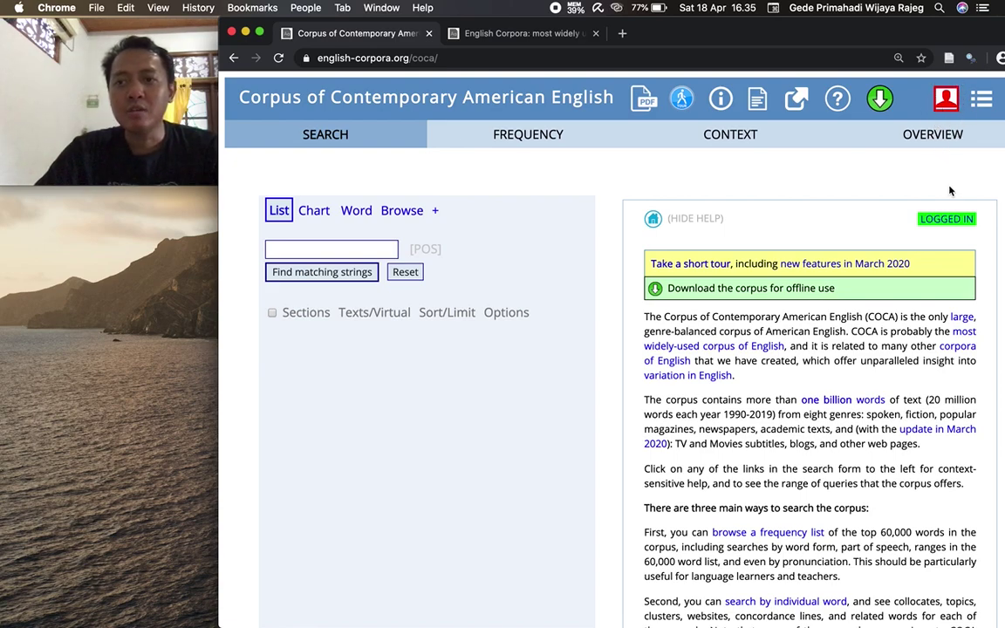
pyautogui.click(946, 103)
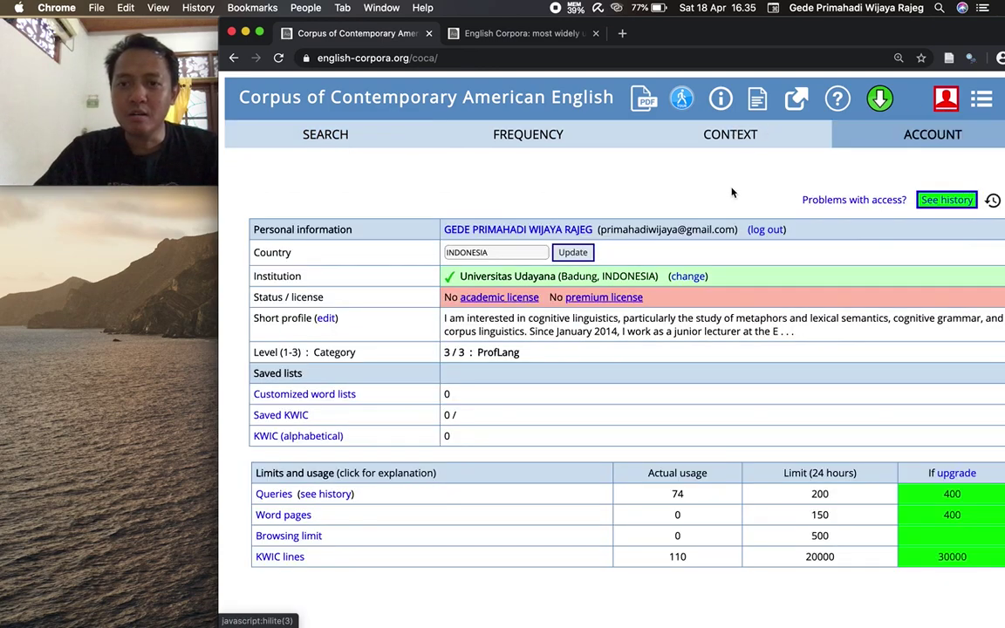
pyautogui.click(766, 229)
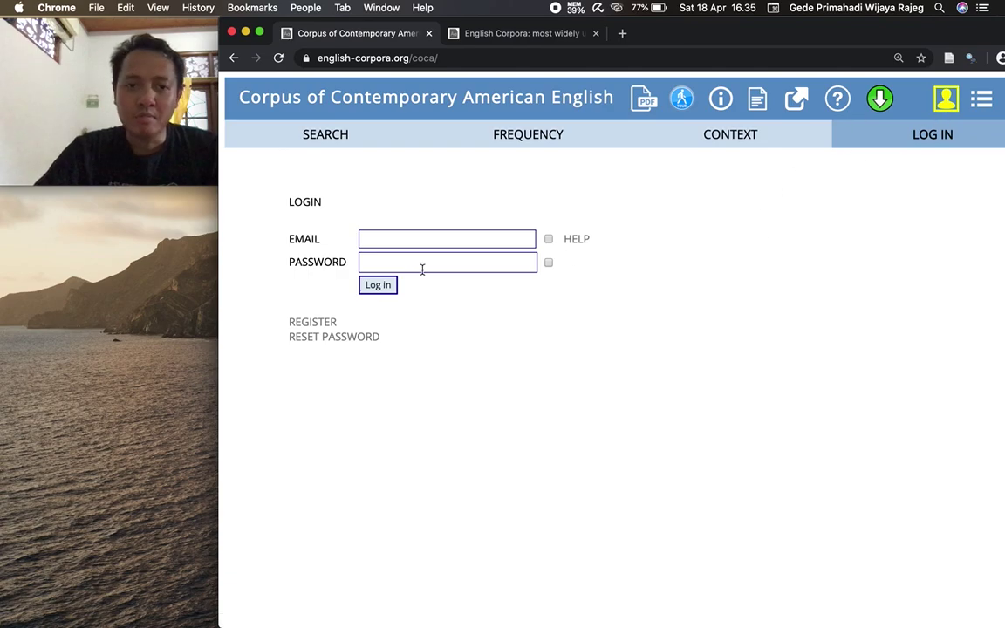
# Log in to COCA again with the account's e-mail address and password
pyautogui.click(432, 238)
pyautogui.click(442, 273)
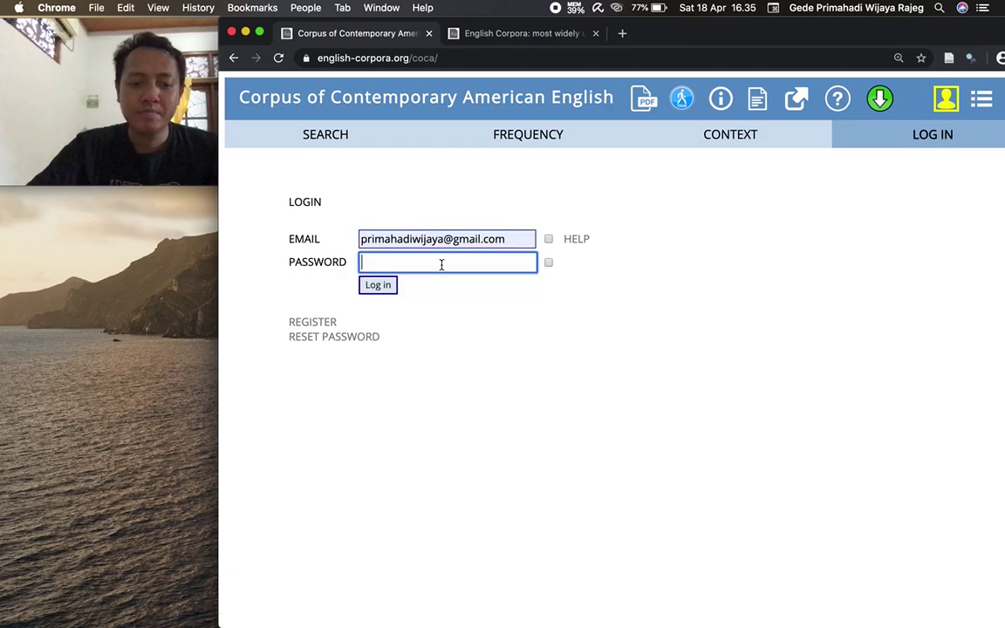
pyautogui.write('••••••')
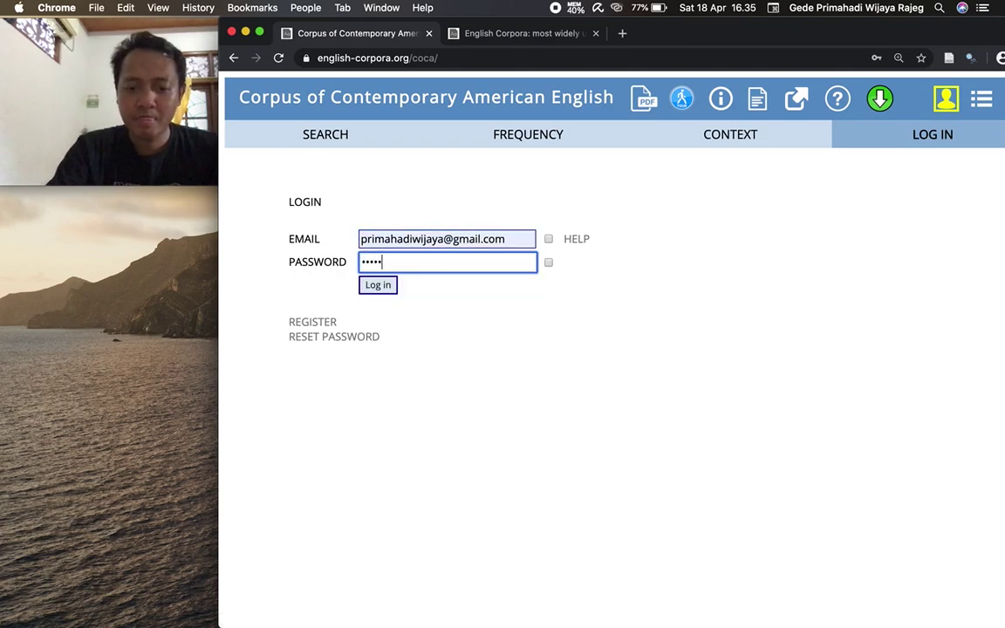
pyautogui.click(384, 285)
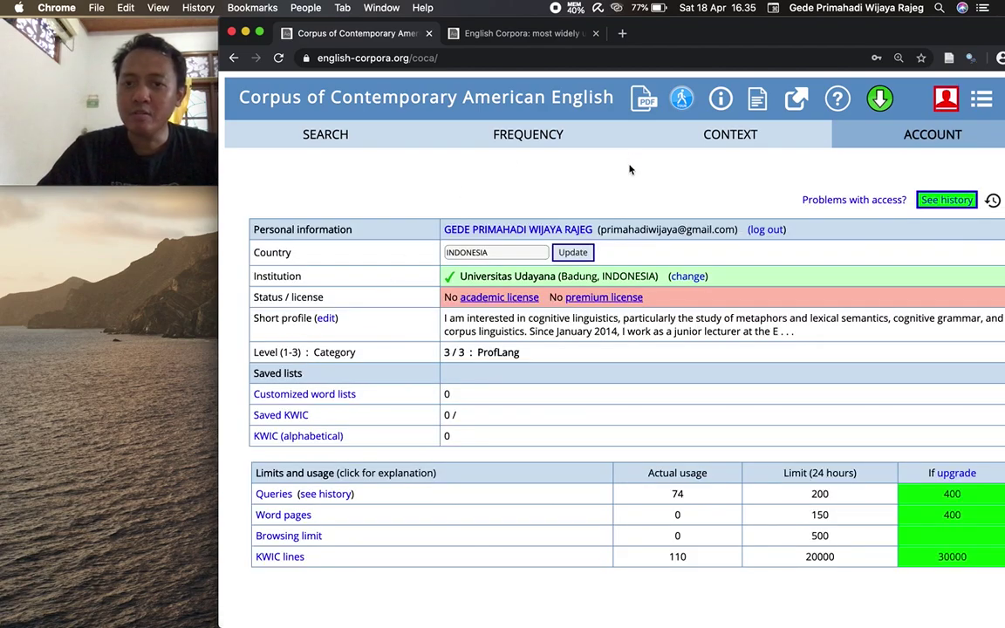
# Return to the corpus search form, expand the hidden search types and read through the COCA introduction beside it
pyautogui.click(319, 140)
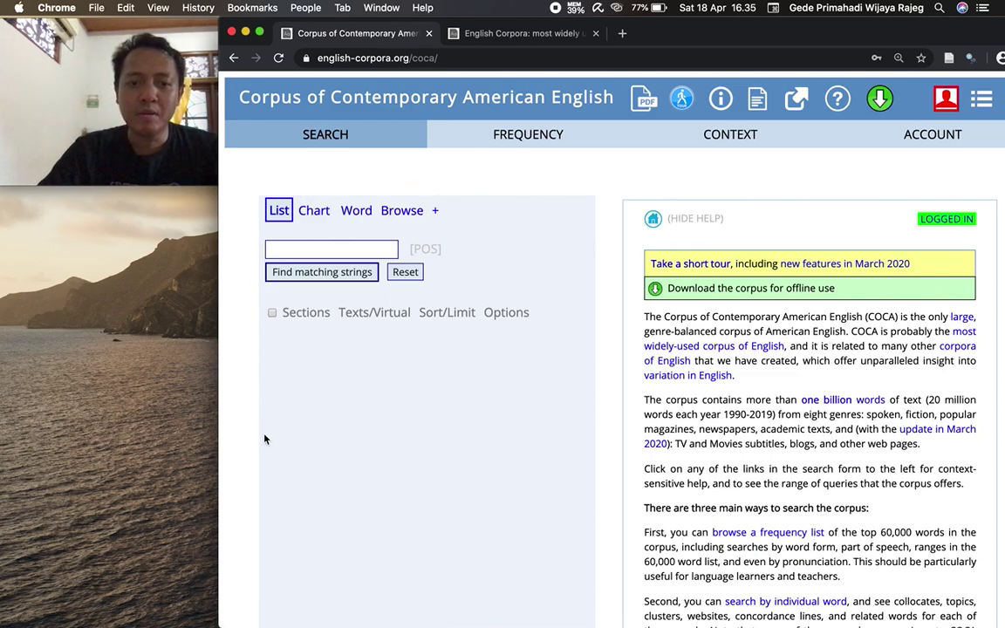
pyautogui.click(435, 211)
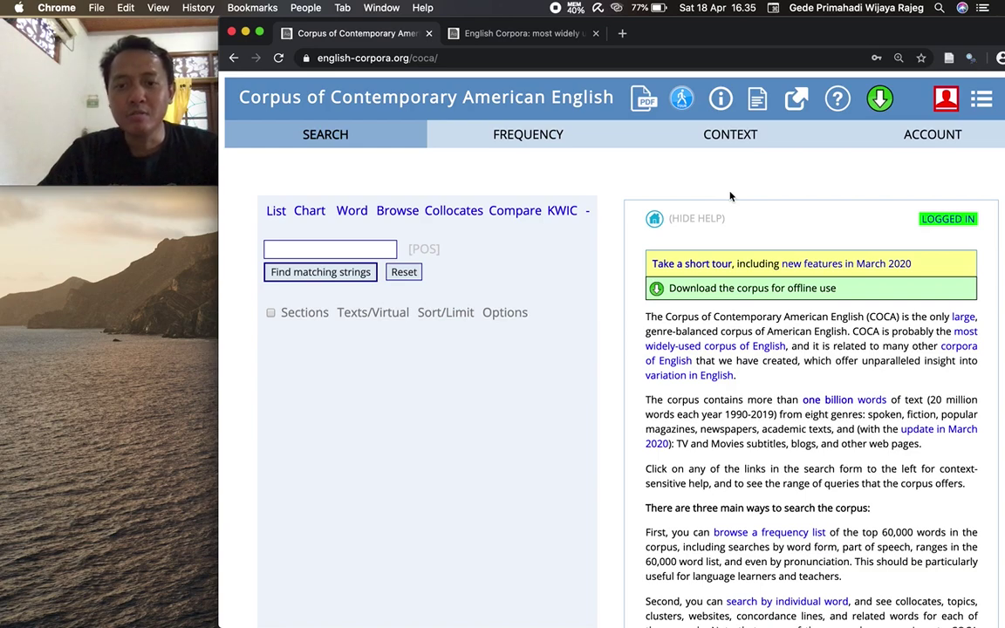
pyautogui.scroll(-4, 722, 428)
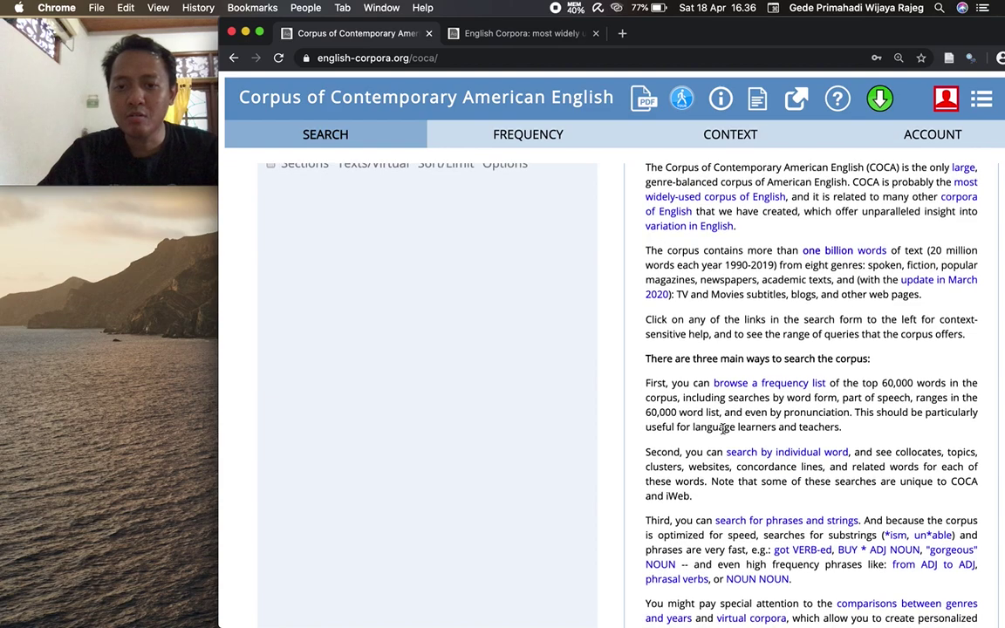
pyautogui.scroll(-1, 722, 427)
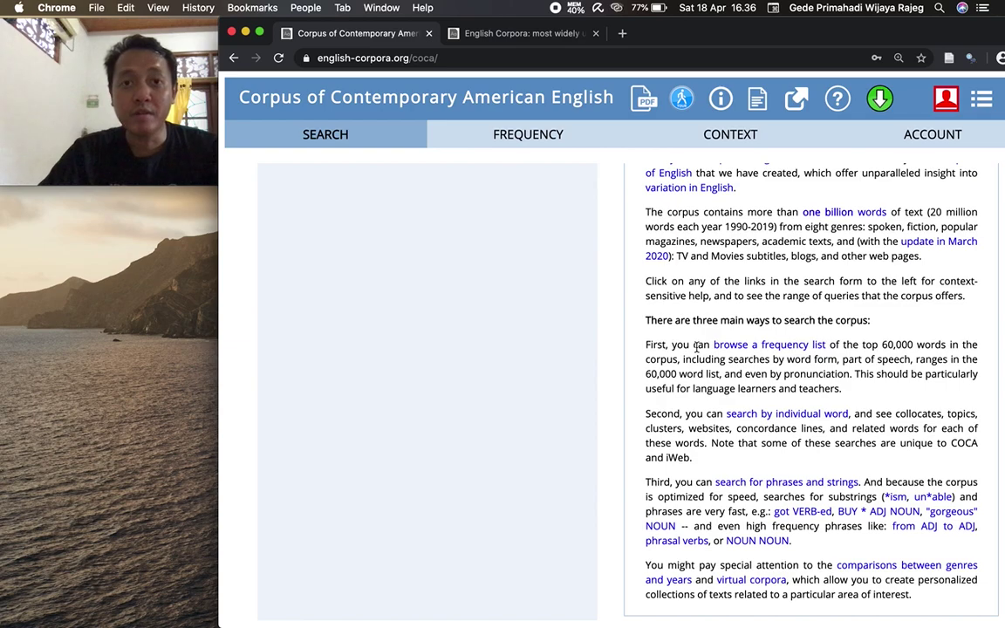
pyautogui.scroll(5, 695, 347)
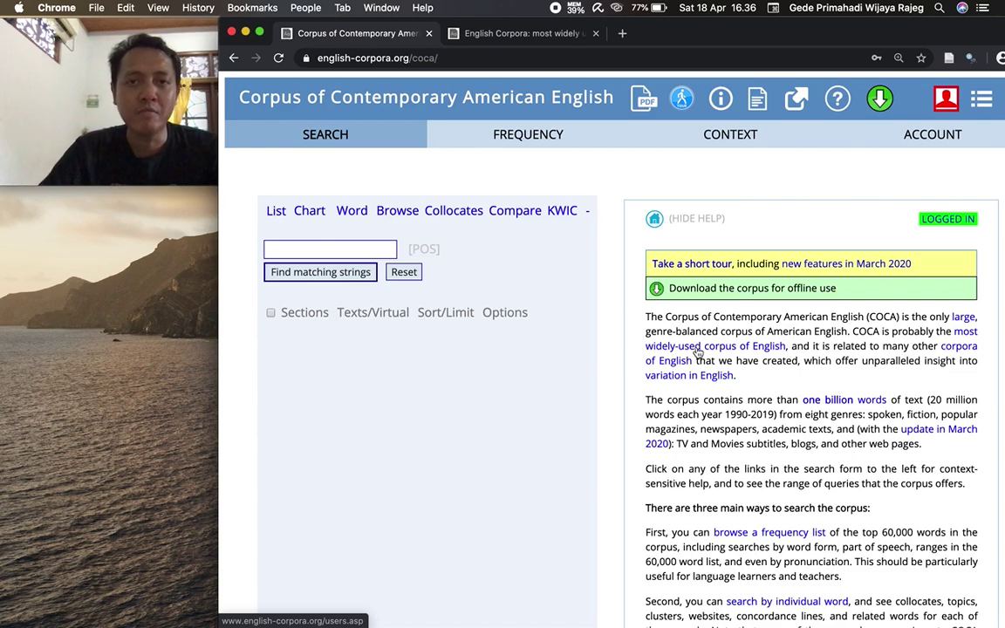
# Switch to Preview, place the mobile screenshots IMG-3243.PNG and IMG-3244.PNG side by side for viewing, and return to Chrome
pyautogui.press('super+Tab')
pyautogui.press('super+Tab')
pyautogui.press('super+Tab')
pyautogui.press('super+Tab')
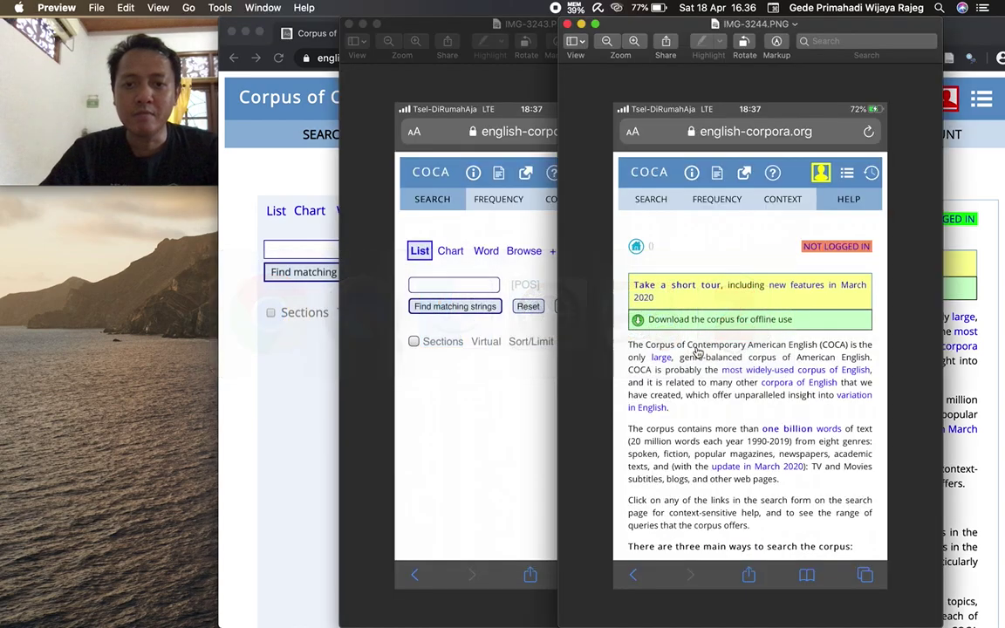
pyautogui.moveTo(604, 26); pyautogui.dragTo(666, 27)
pyautogui.moveTo(538, 23); pyautogui.dragTo(431, 25)
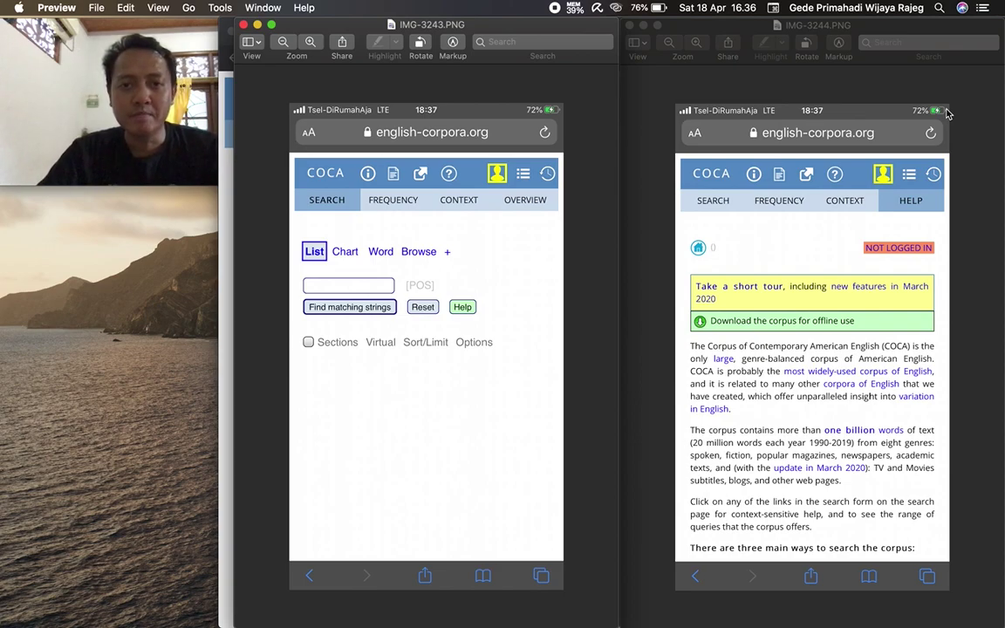
pyautogui.press('super+Tab')
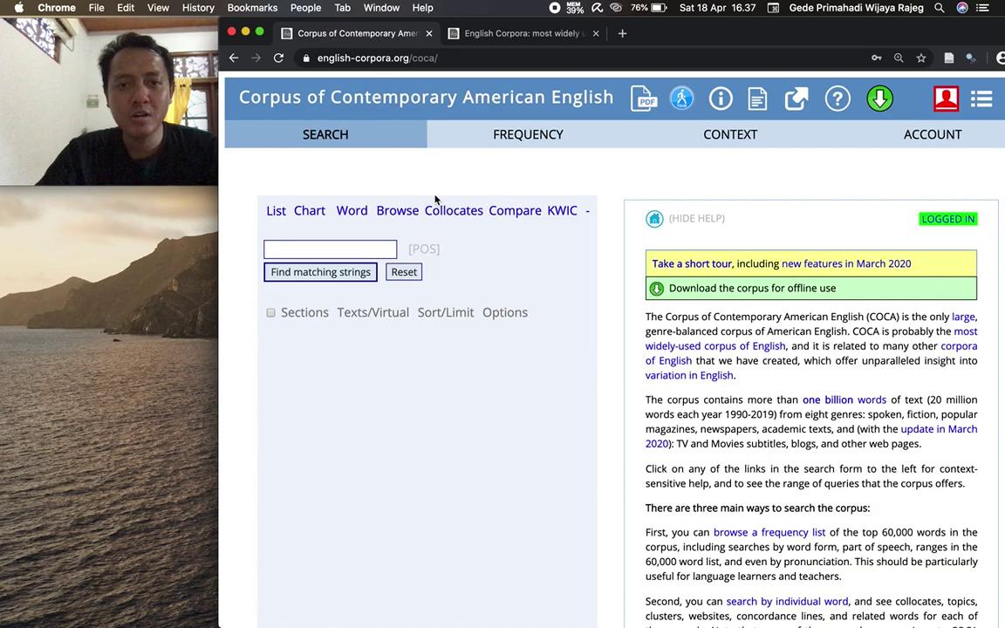
# Run a List search in COCA for the single word "happy"
pyautogui.click(275, 214)
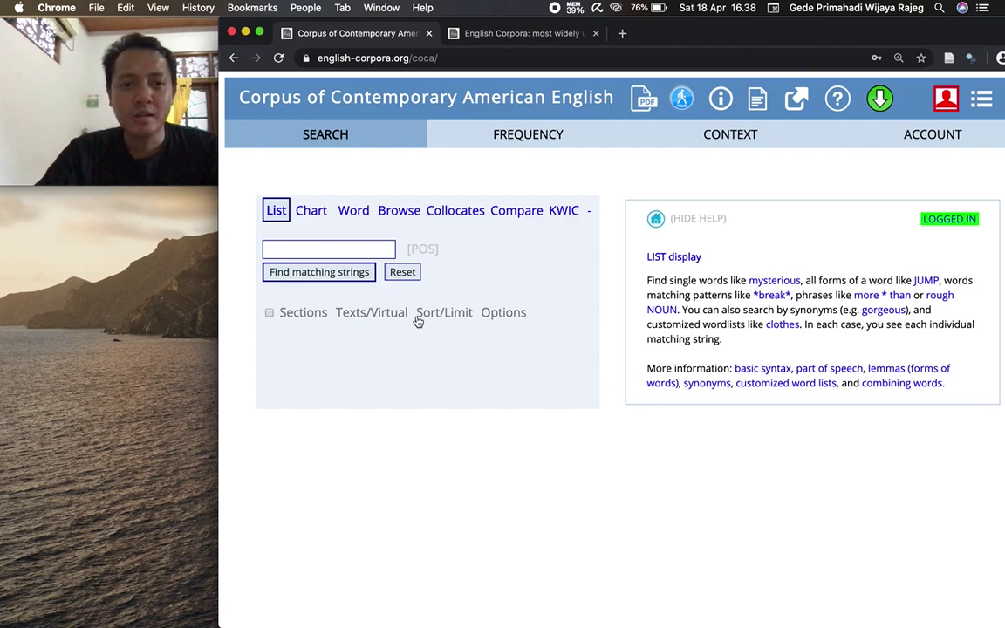
pyautogui.click(345, 250)
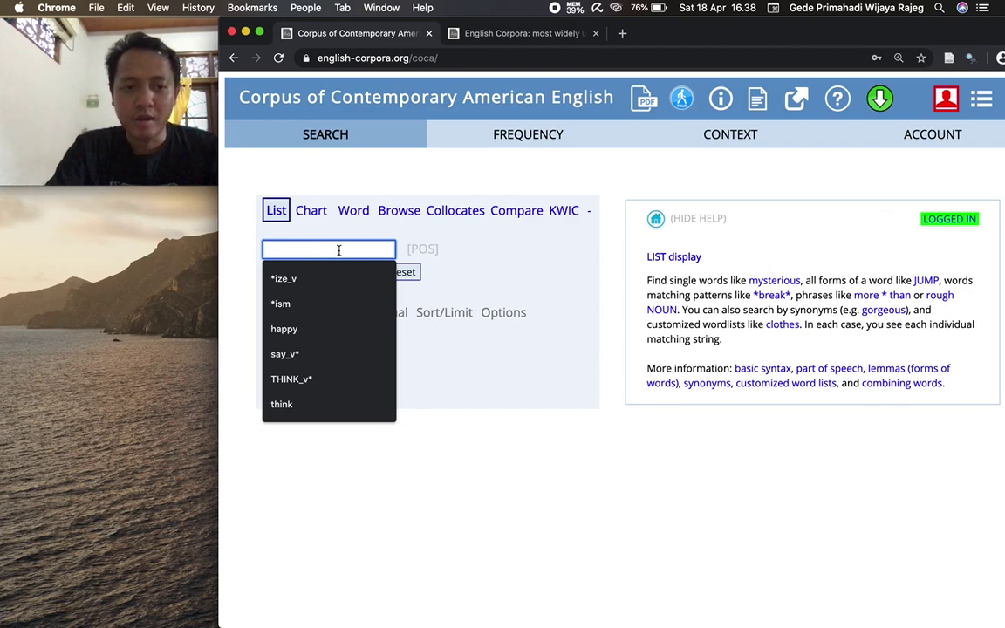
pyautogui.write('happy')
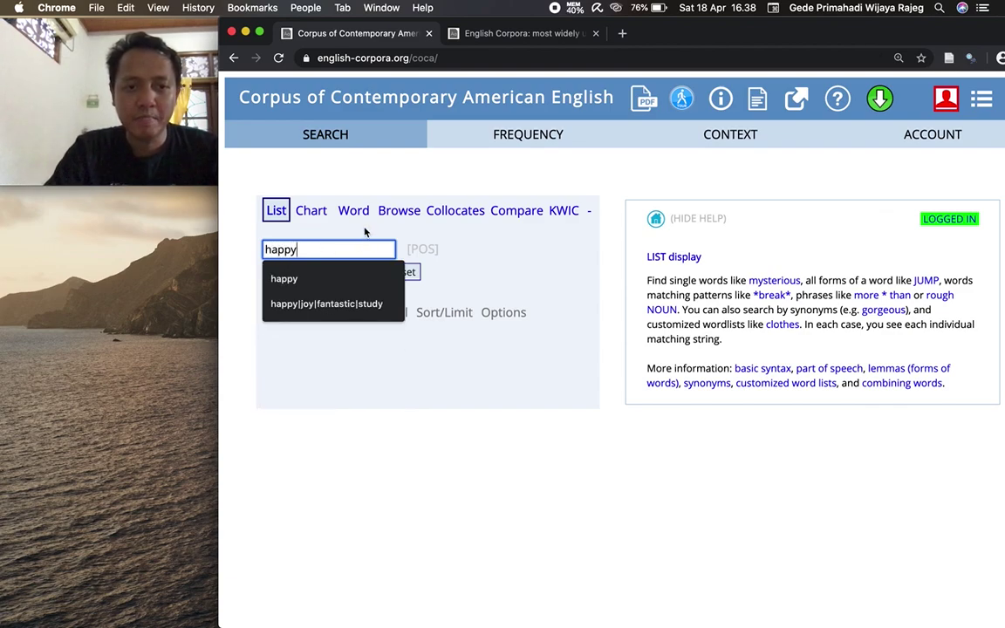
pyautogui.click(327, 203)
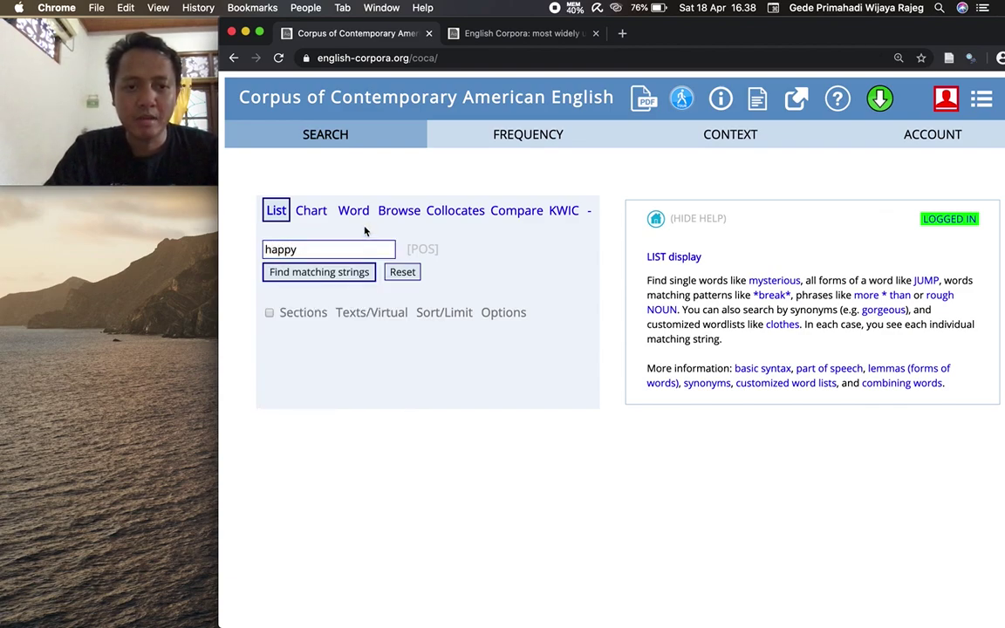
pyautogui.click(340, 274)
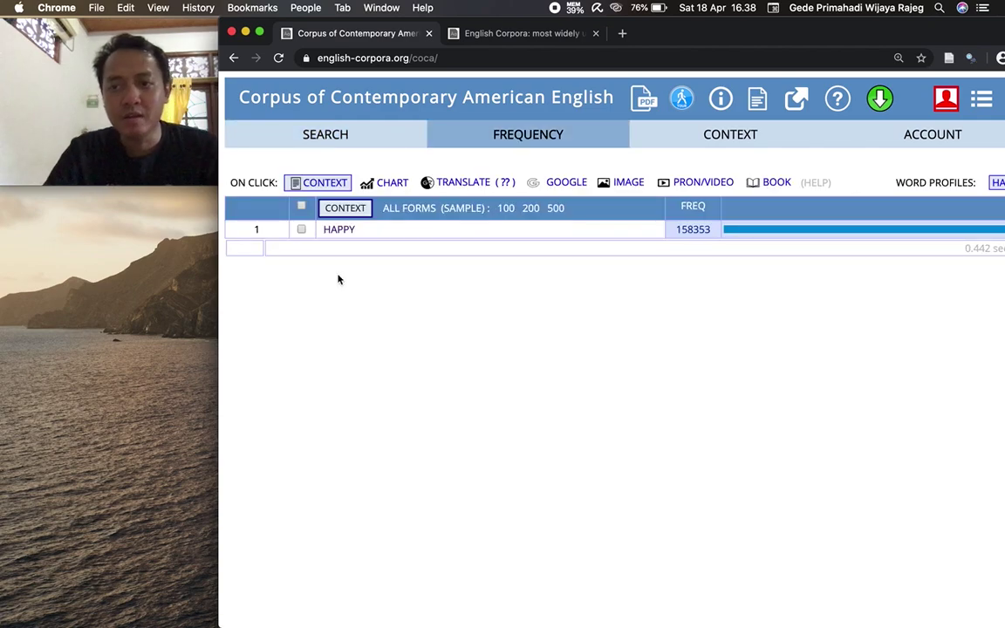
# Extend the List query to the alternatives "happy|joy|awesome|fantastic" and find the matching strings
pyautogui.moveTo(660, 36); pyautogui.dragTo(652, 36)
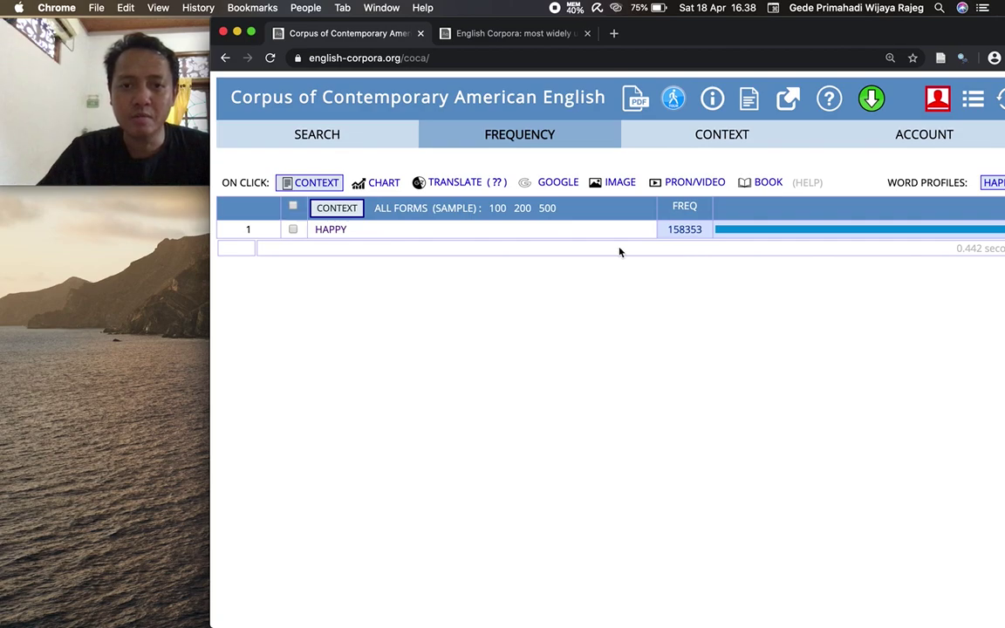
pyautogui.click(342, 137)
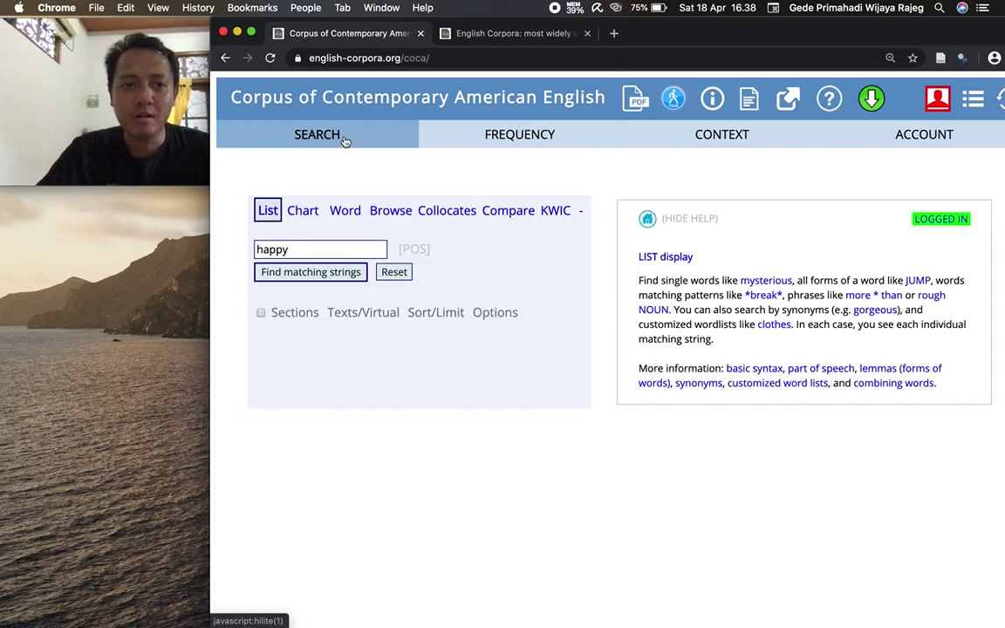
pyautogui.click(304, 250)
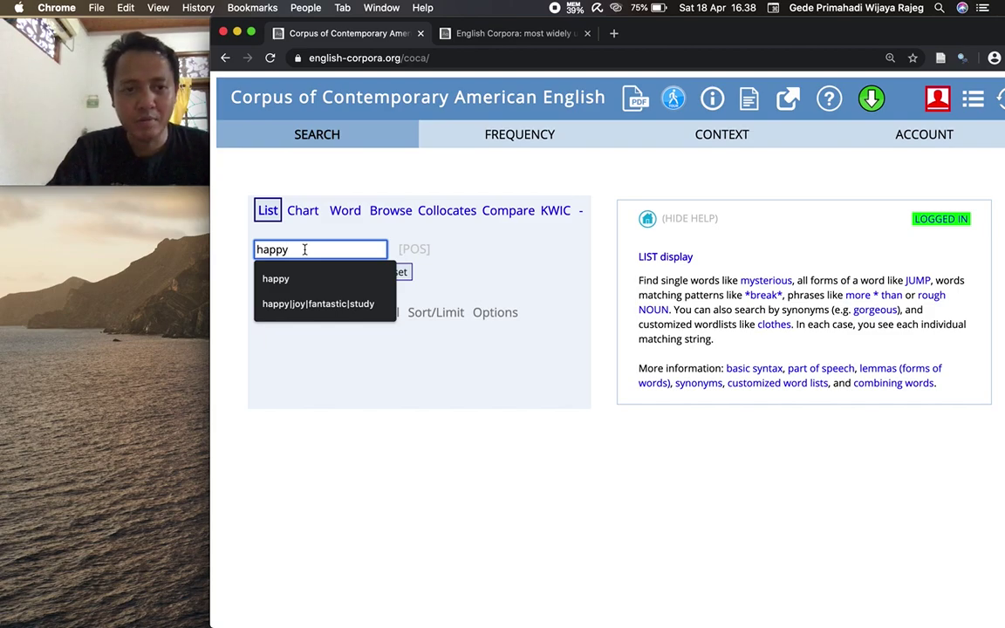
pyautogui.write('|')
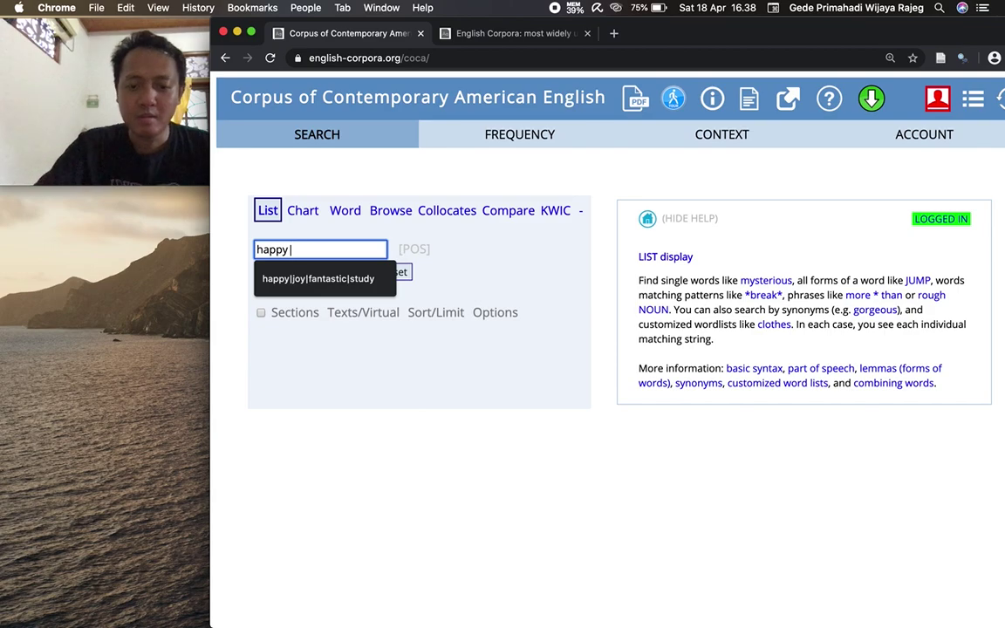
pyautogui.write('joy')
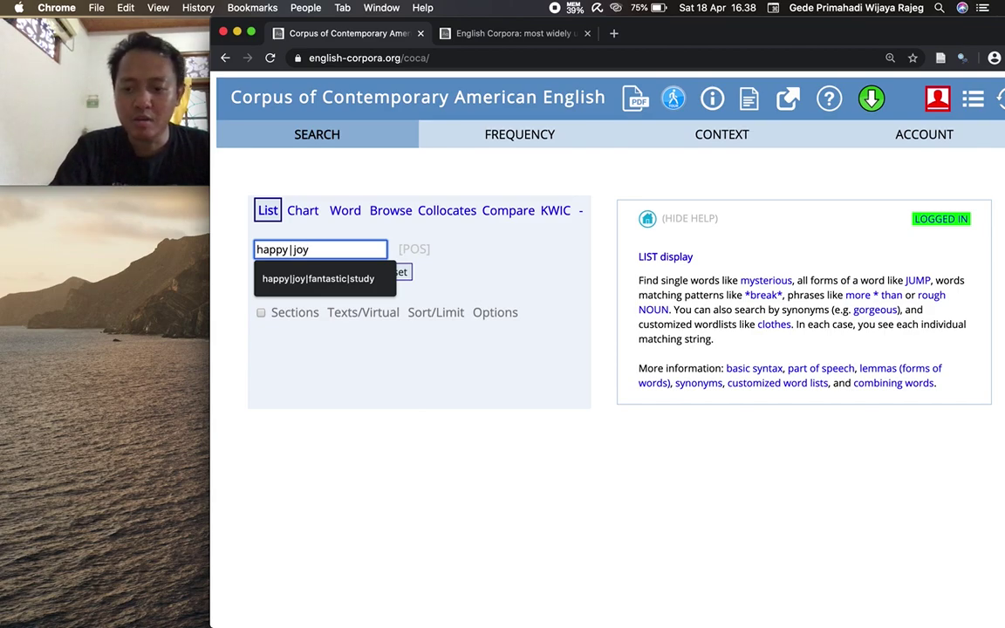
pyautogui.write('|aweseom')
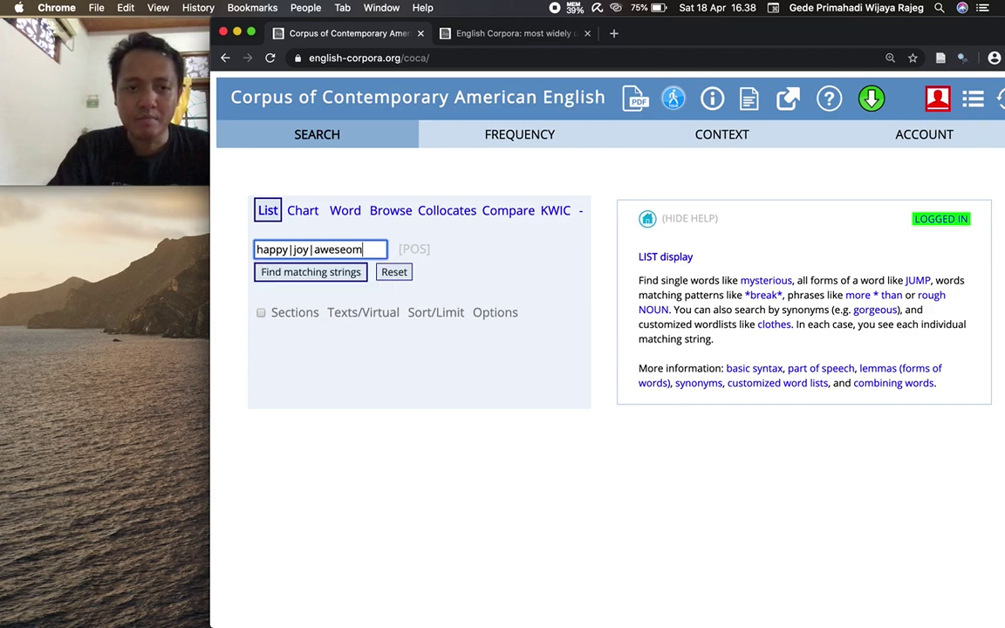
pyautogui.press('BackSpace')
pyautogui.press('BackSpace')
pyautogui.press('BackSpace')
pyautogui.write('ome|')
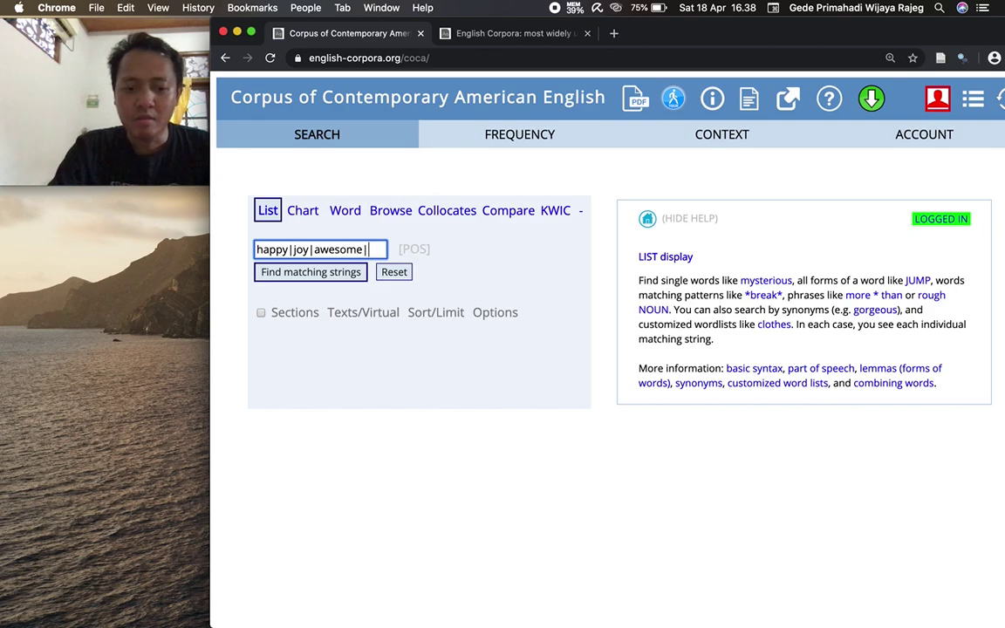
pyautogui.write('fantastic')
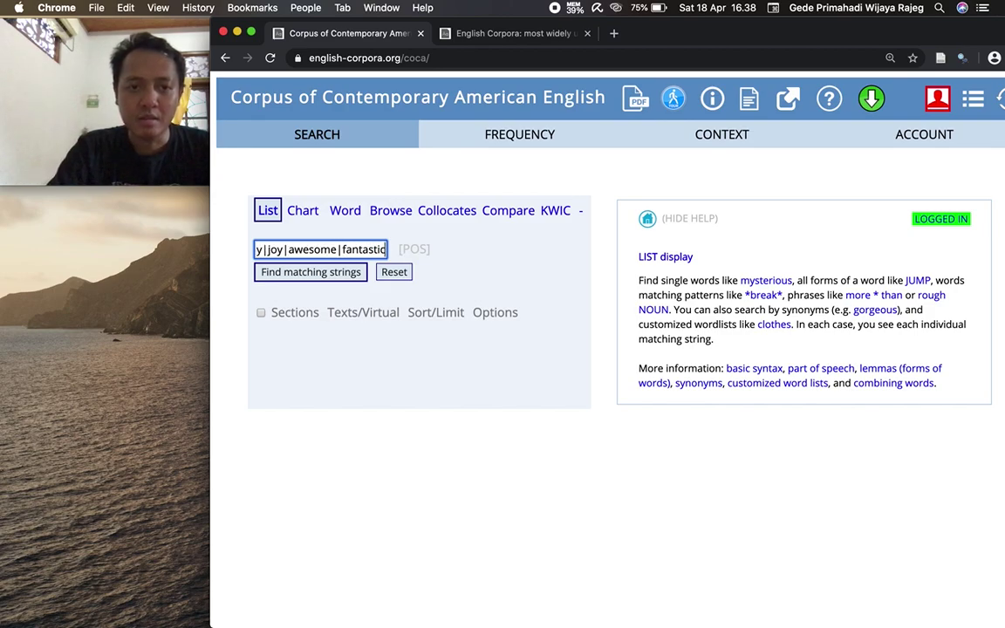
pyautogui.click(286, 279)
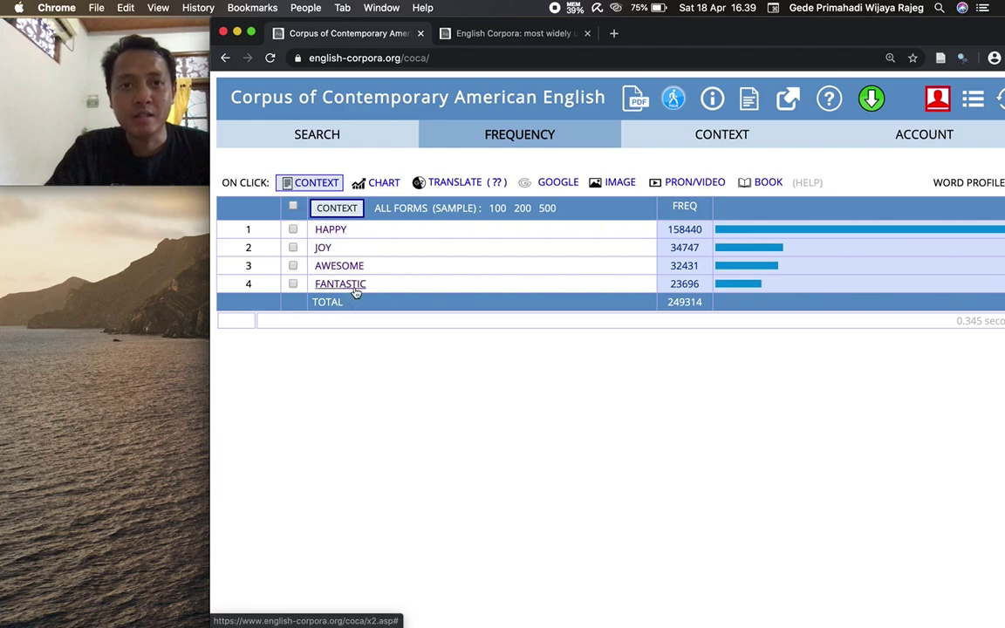
# Return to the search form and replace the List query with the capitalised lemma "WRITE"
pyautogui.click(314, 139)
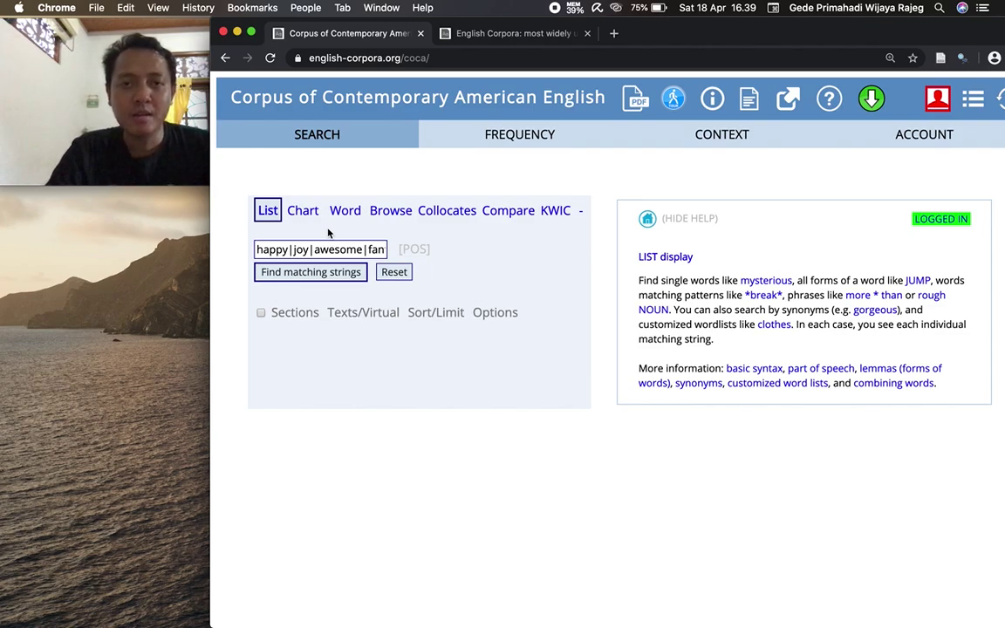
pyautogui.click(336, 250)
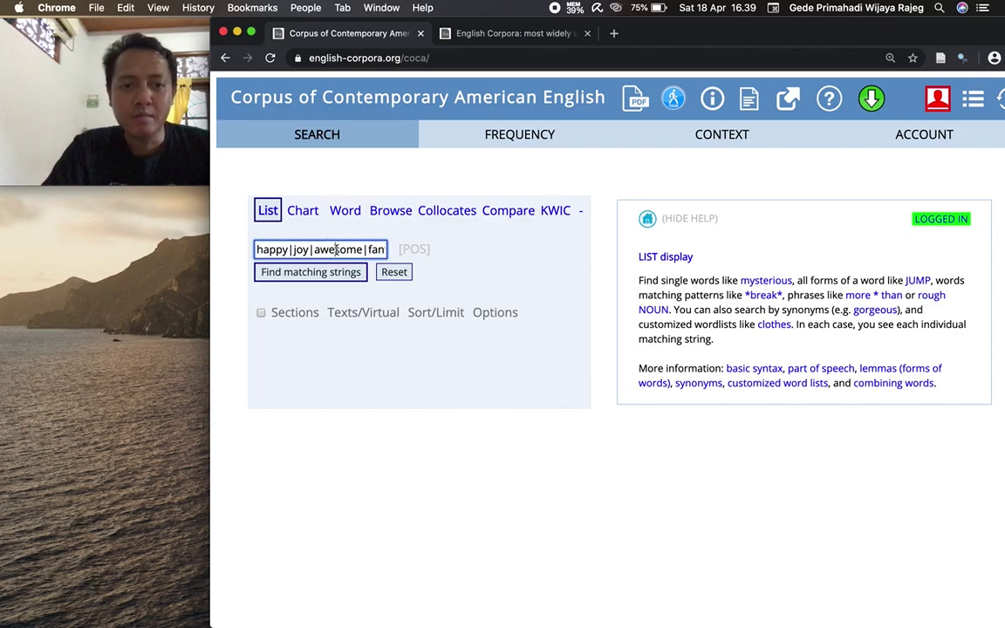
pyautogui.press('super+a')
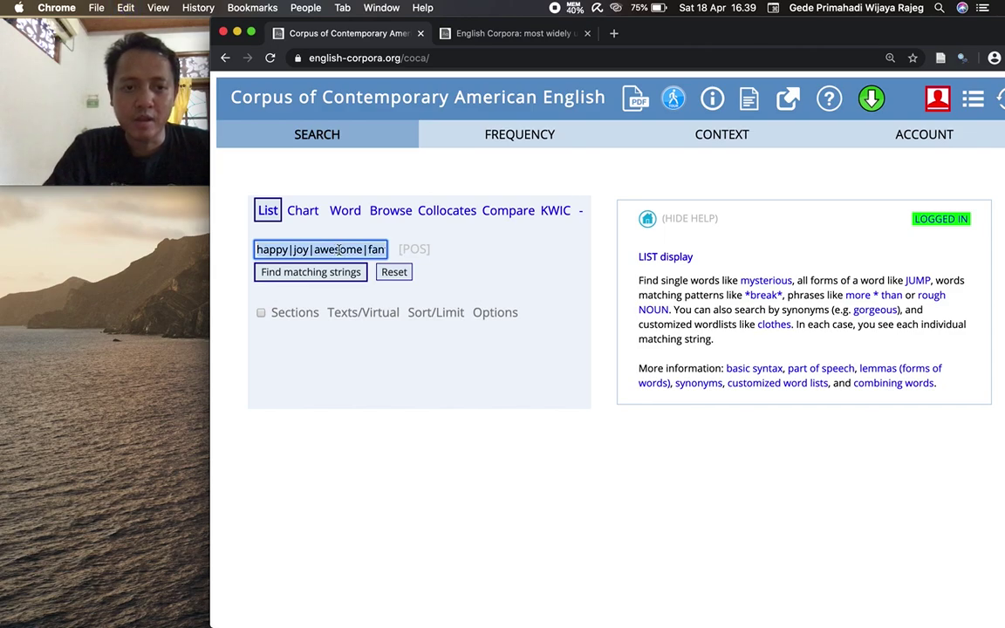
pyautogui.press('BackSpace')
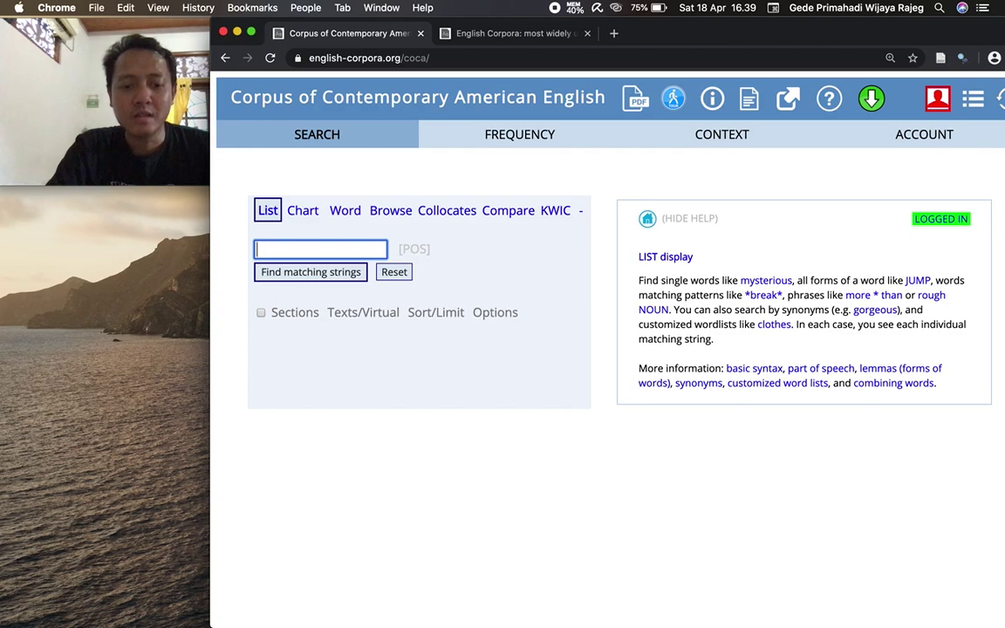
pyautogui.write('TH')
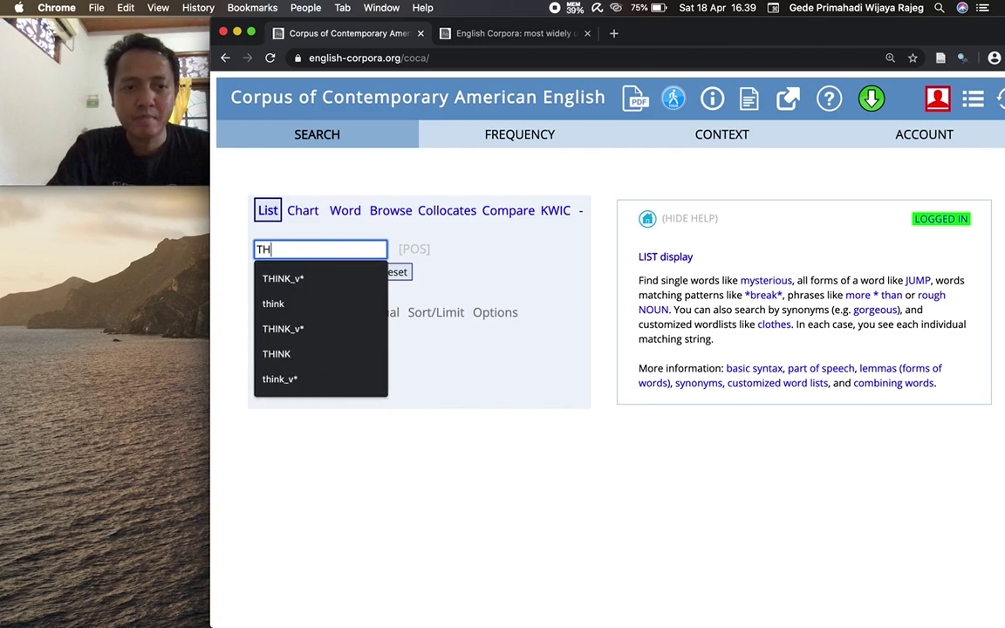
pyautogui.press('BackSpace')
pyautogui.press('BackSpace')
pyautogui.write('WRITE')
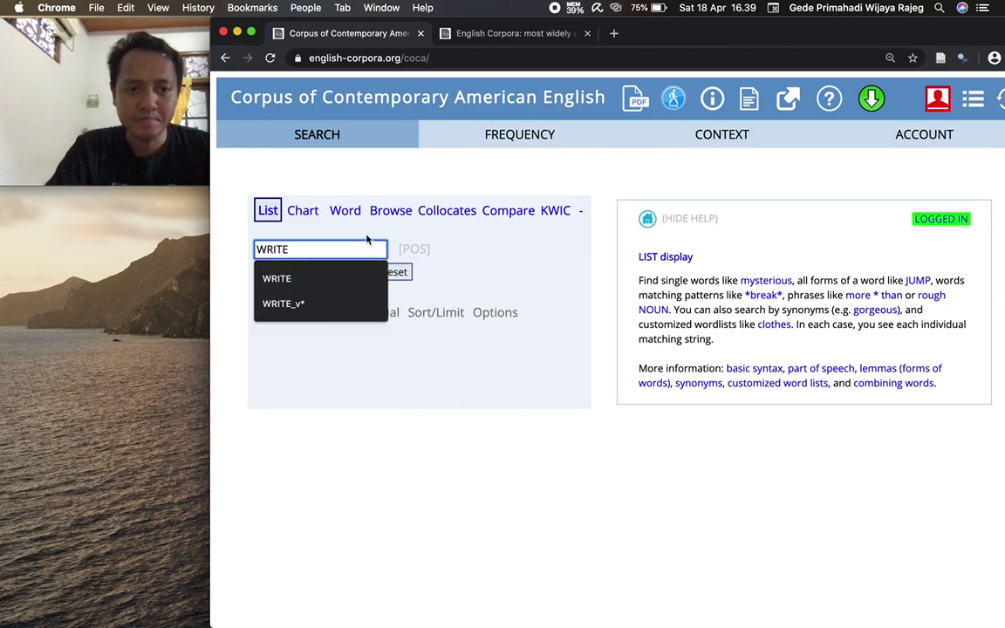
pyautogui.click(360, 236)
pyautogui.click(358, 248)
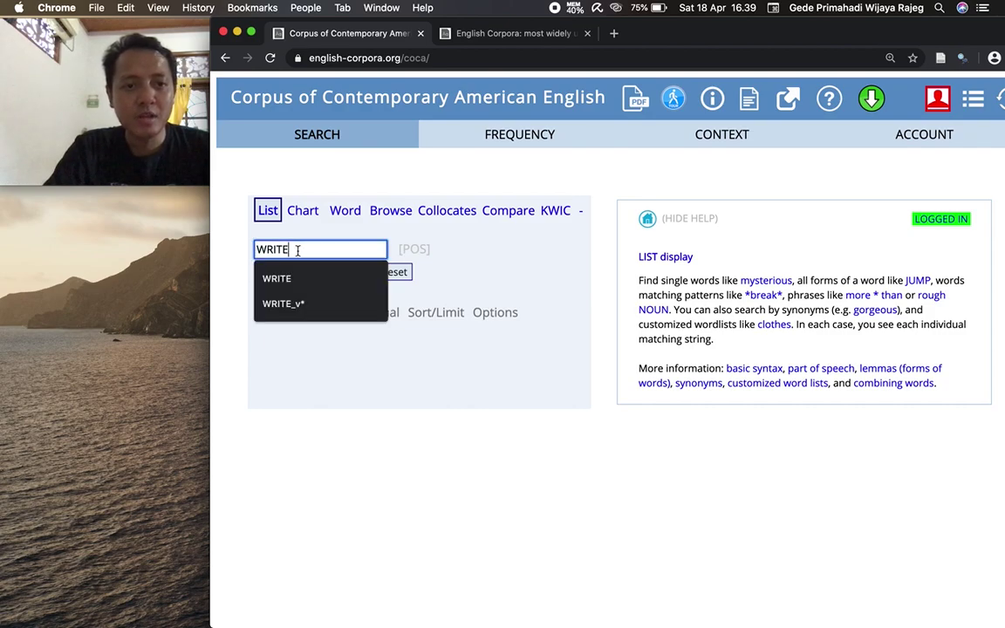
# Find the matching strings for the lemma WRITE, continuing past the premium account notice to the frequency list
pyautogui.moveTo(288, 251); pyautogui.dragTo(256, 252)
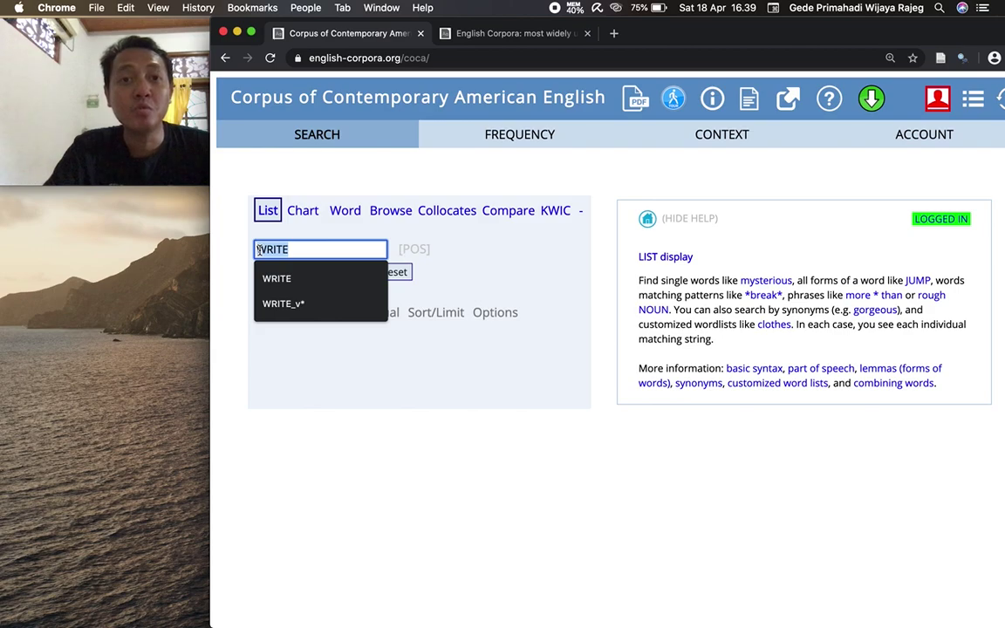
pyautogui.click(257, 249)
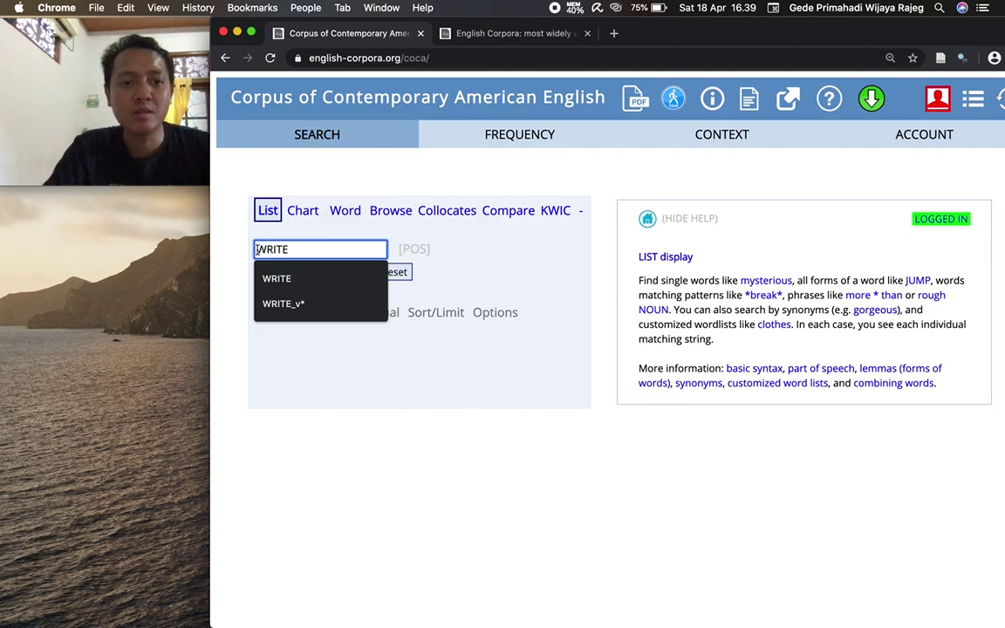
pyautogui.moveTo(257, 249); pyautogui.dragTo(298, 249)
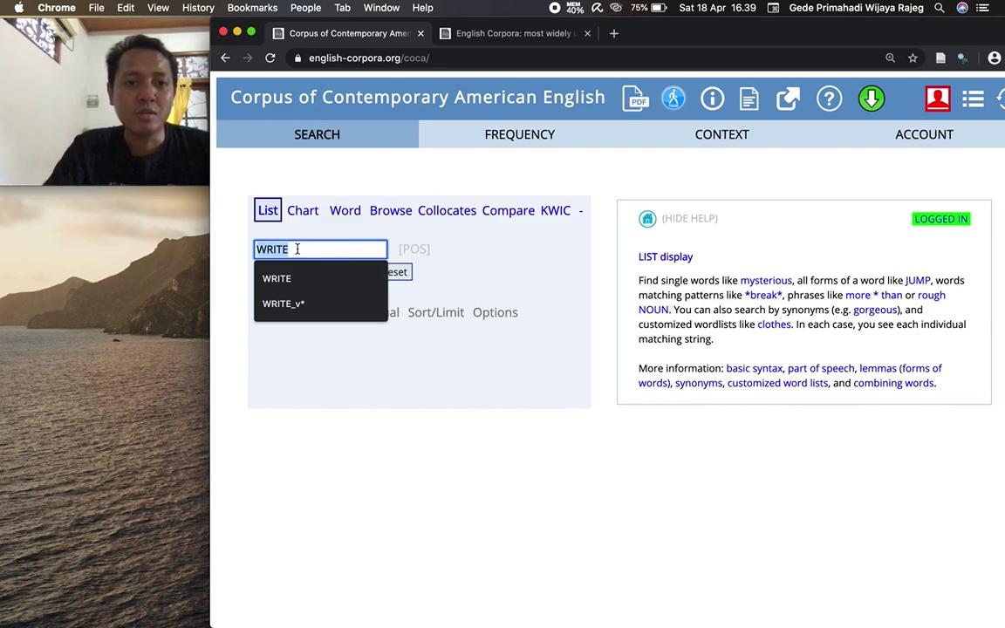
pyautogui.click(280, 217)
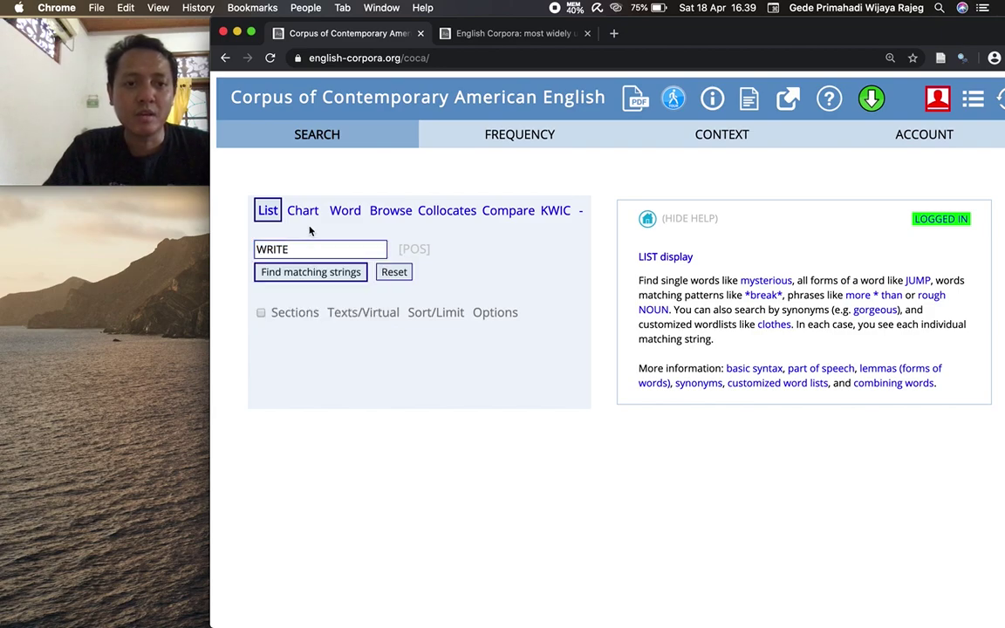
pyautogui.click(310, 272)
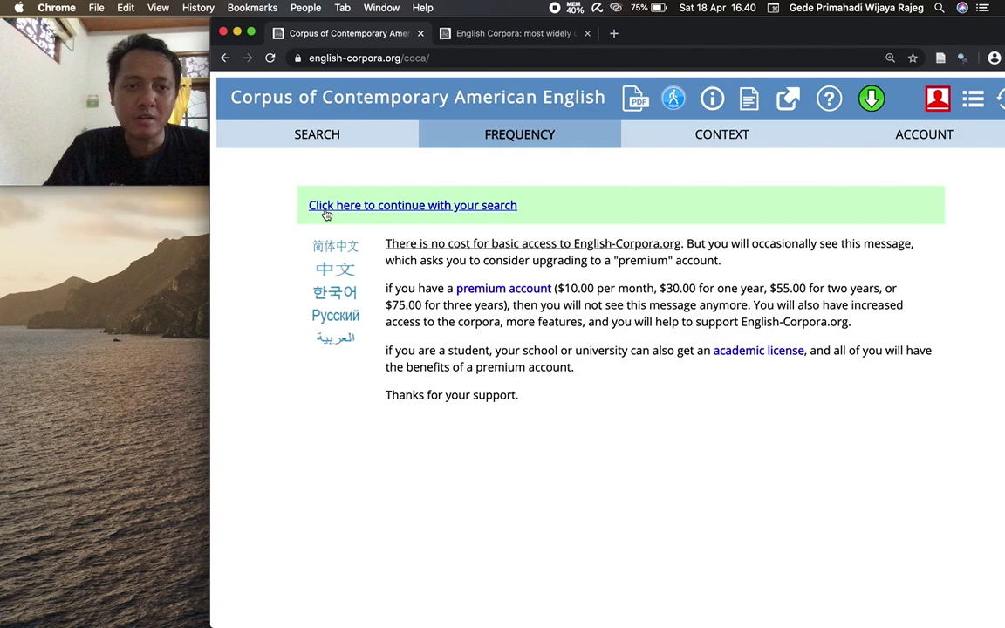
pyautogui.click(448, 212)
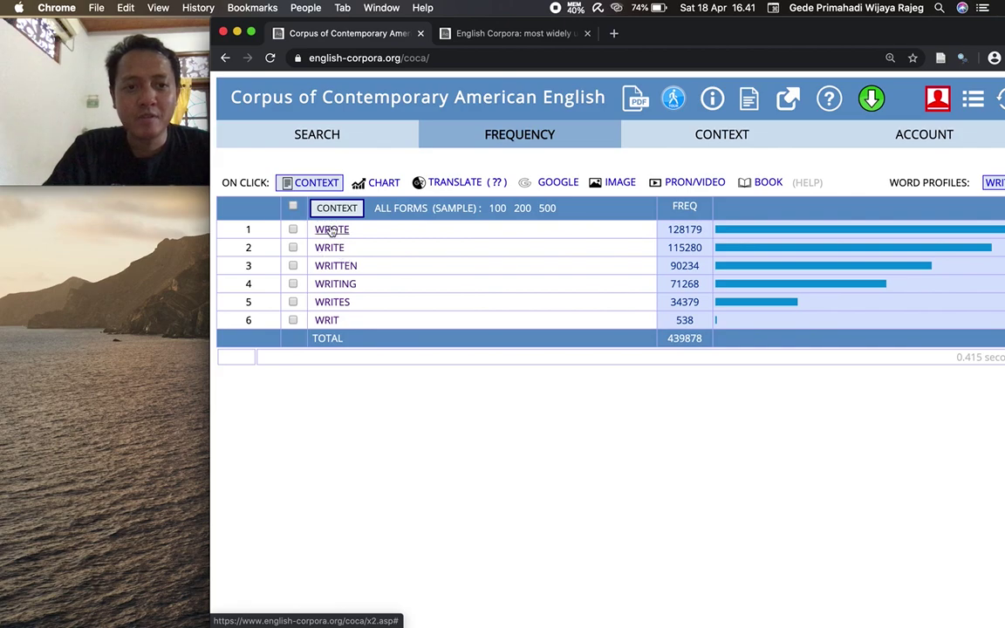
# Return to the search form, switch to the Chart display and replace the query with "happy"
pyautogui.click(326, 136)
pyautogui.doubleClick(257, 249)
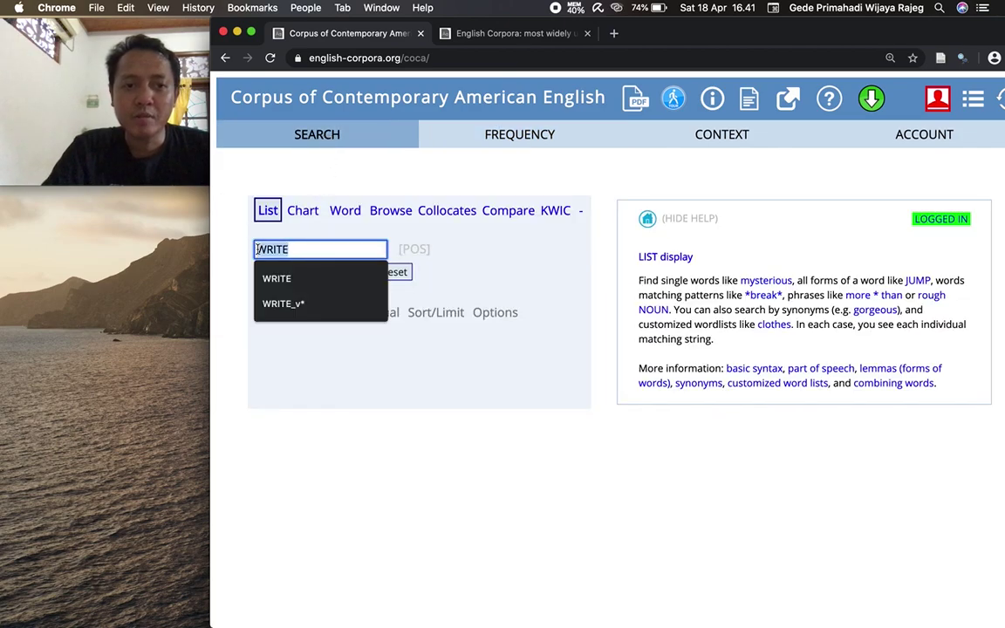
pyautogui.click(299, 231)
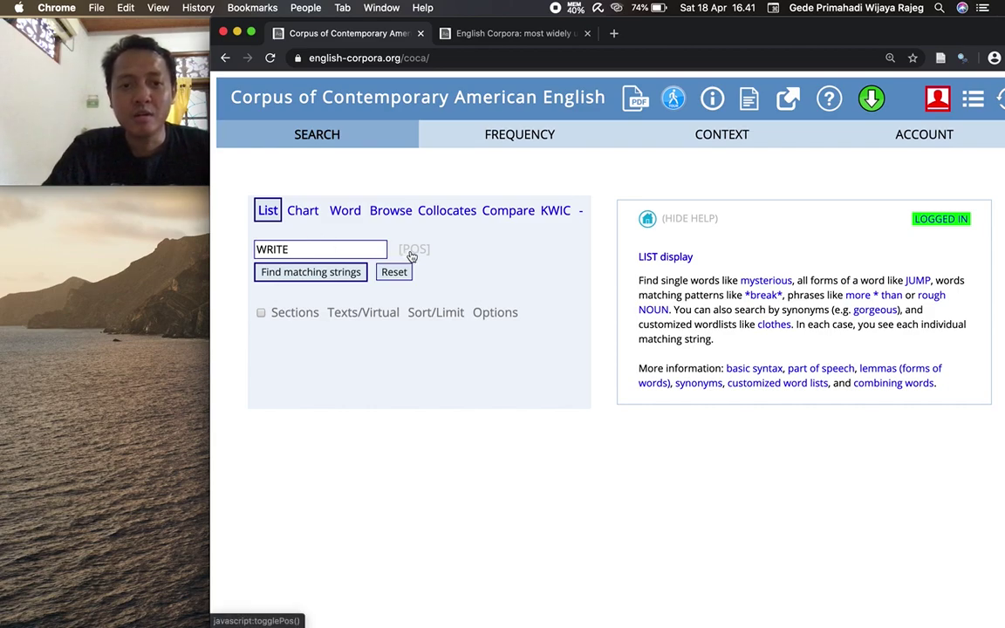
pyautogui.click(305, 214)
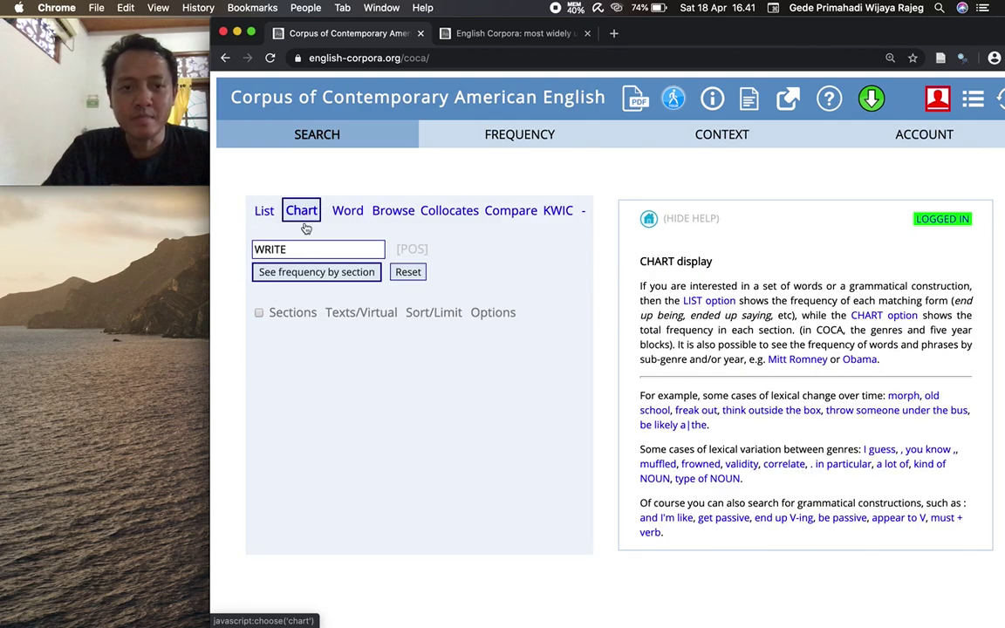
pyautogui.moveTo(307, 249); pyautogui.dragTo(246, 249)
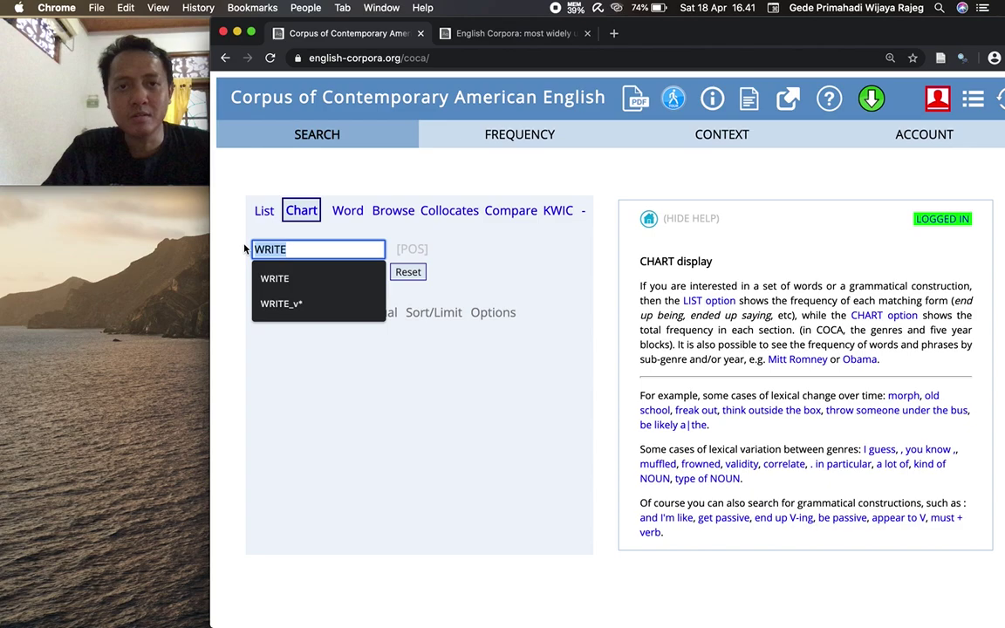
pyautogui.press('BackSpace')
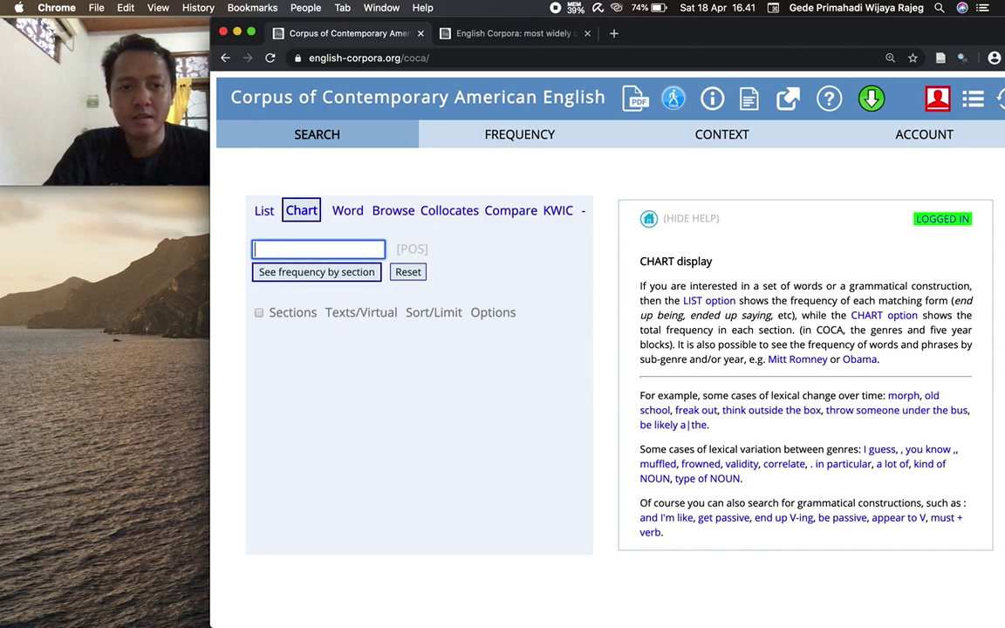
pyautogui.write('ha')
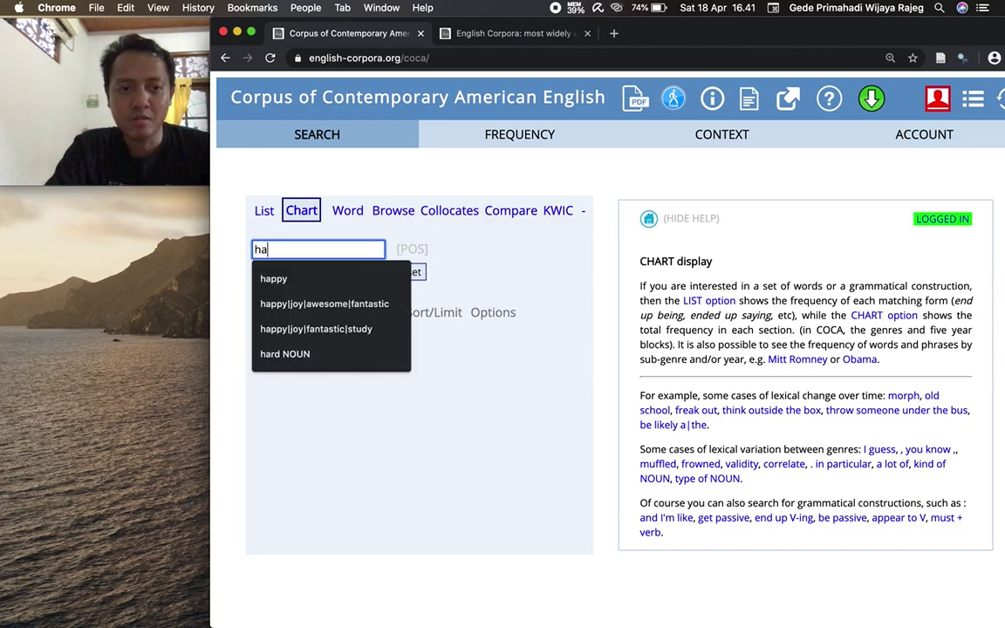
pyautogui.write('ppy')
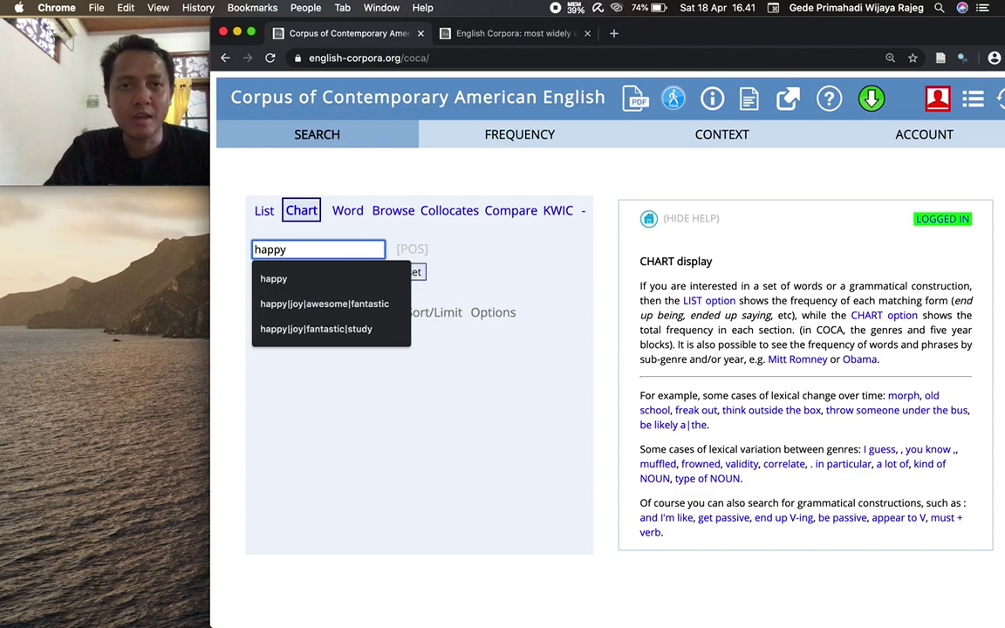
pyautogui.click(254, 226)
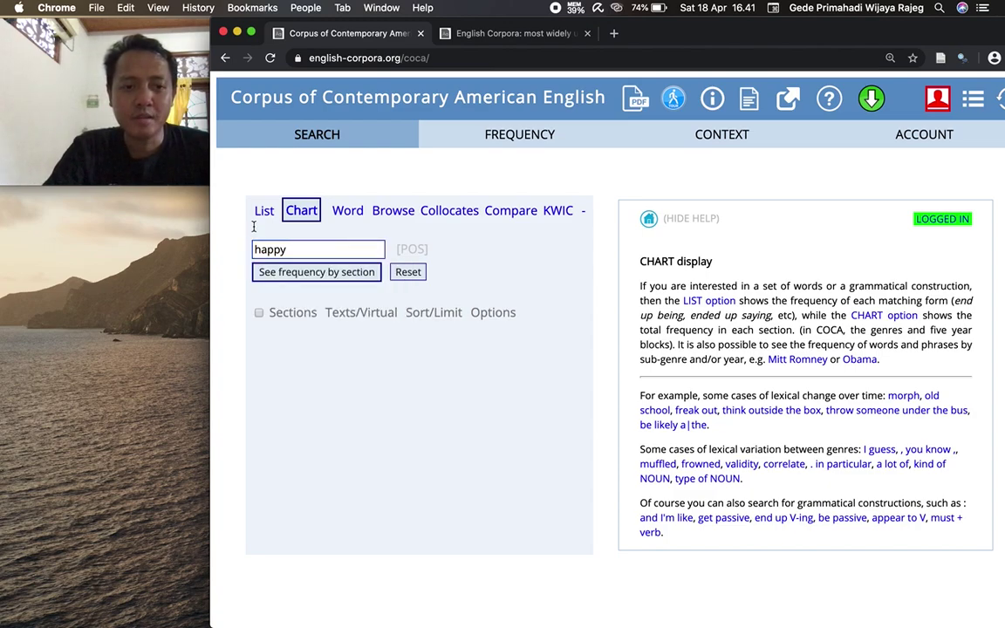
# Show the frequency by section for "happy" and examine the FREQ and PER MIL rows of the chart
pyautogui.click(304, 272)
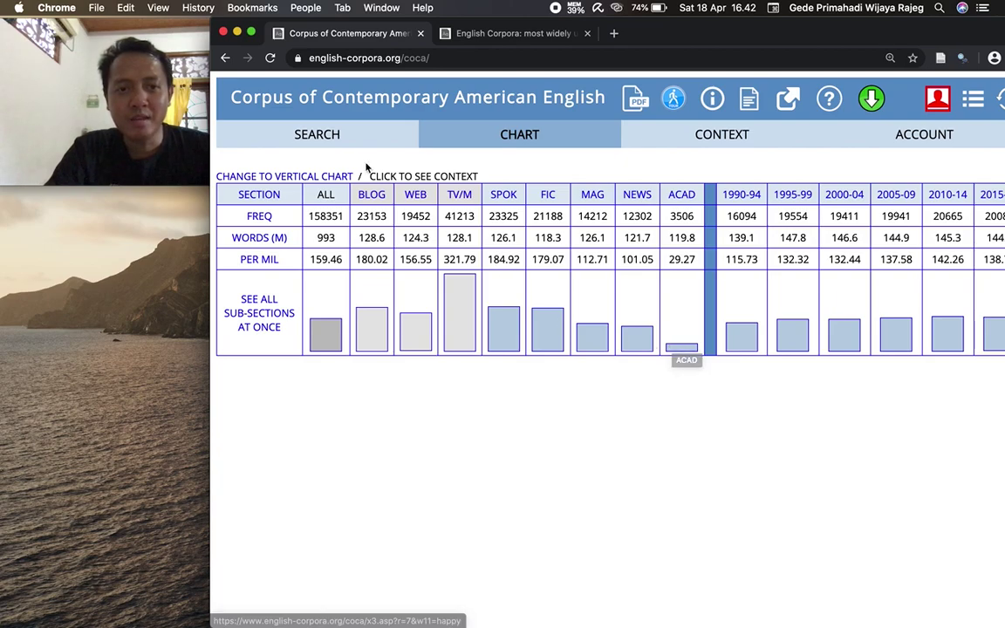
pyautogui.doubleClick(248, 215)
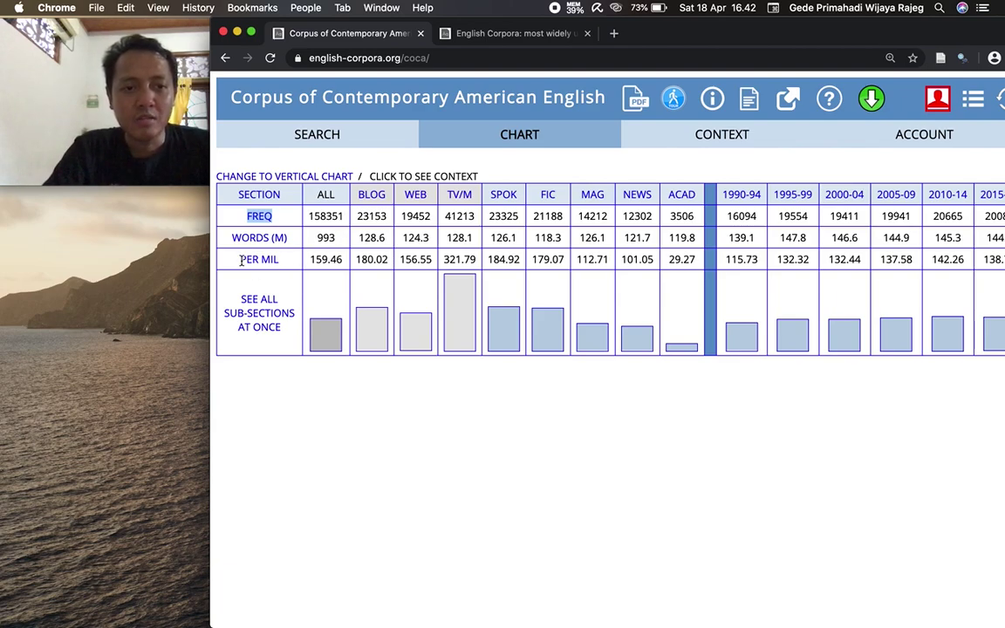
pyautogui.moveTo(240, 259); pyautogui.dragTo(280, 259)
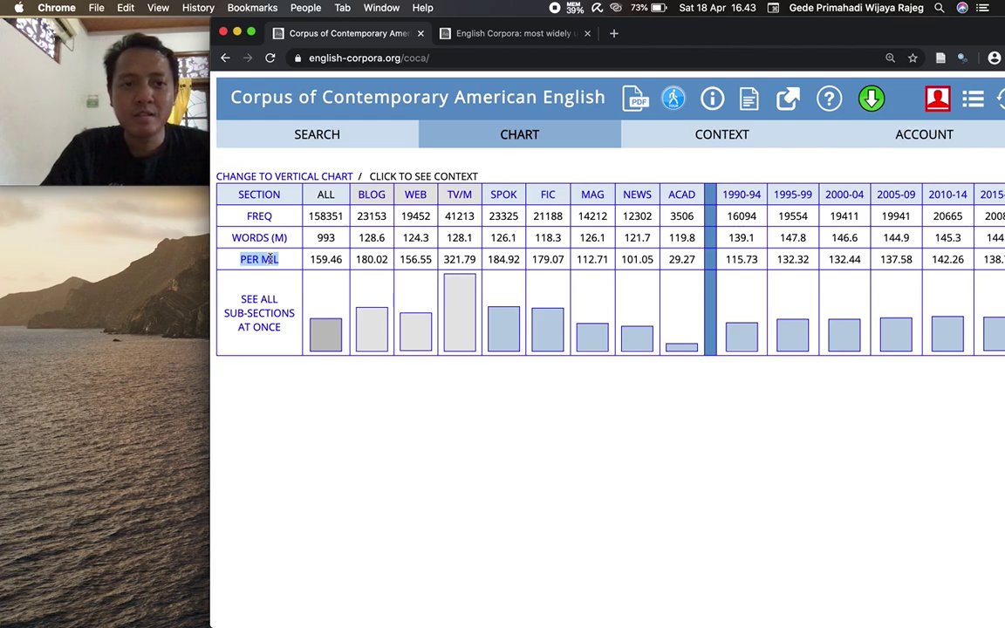
# Chart the frequency by section for "study", compare the sections, and return to the search form
pyautogui.click(335, 144)
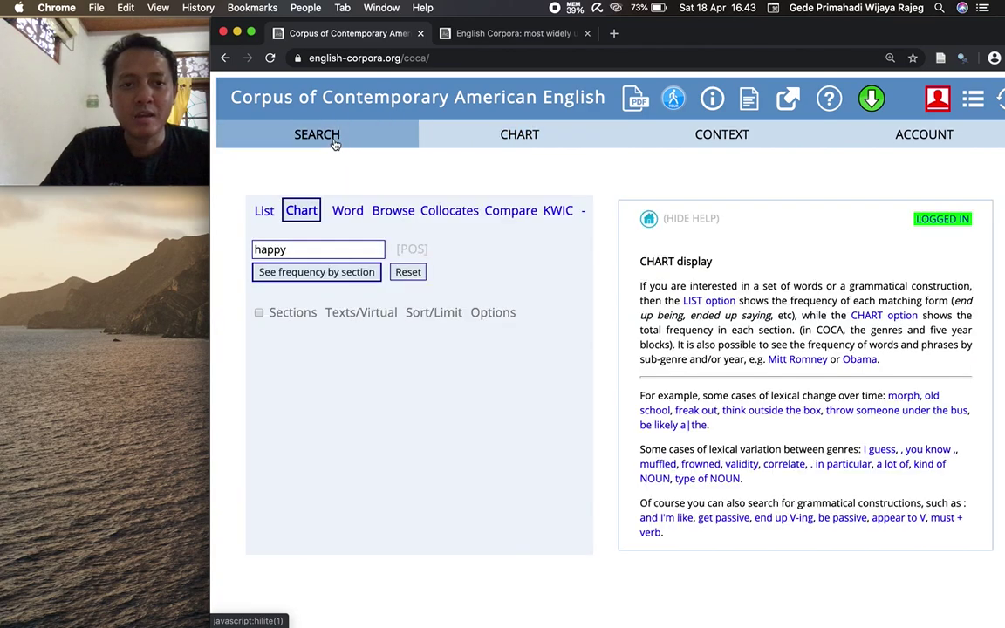
pyautogui.click(292, 249)
pyautogui.moveTo(292, 250); pyautogui.dragTo(250, 252)
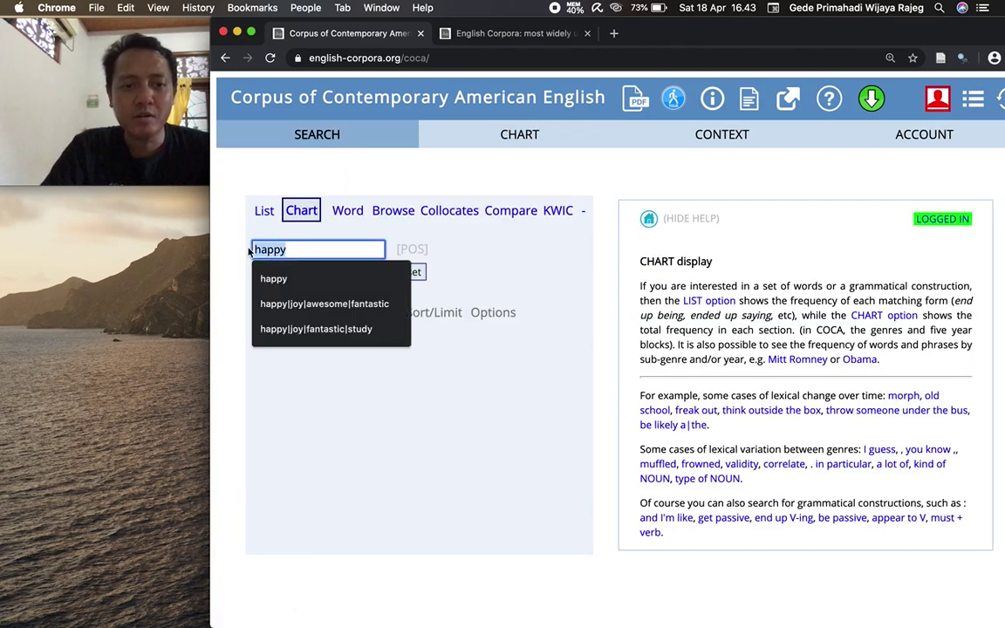
pyautogui.write('study')
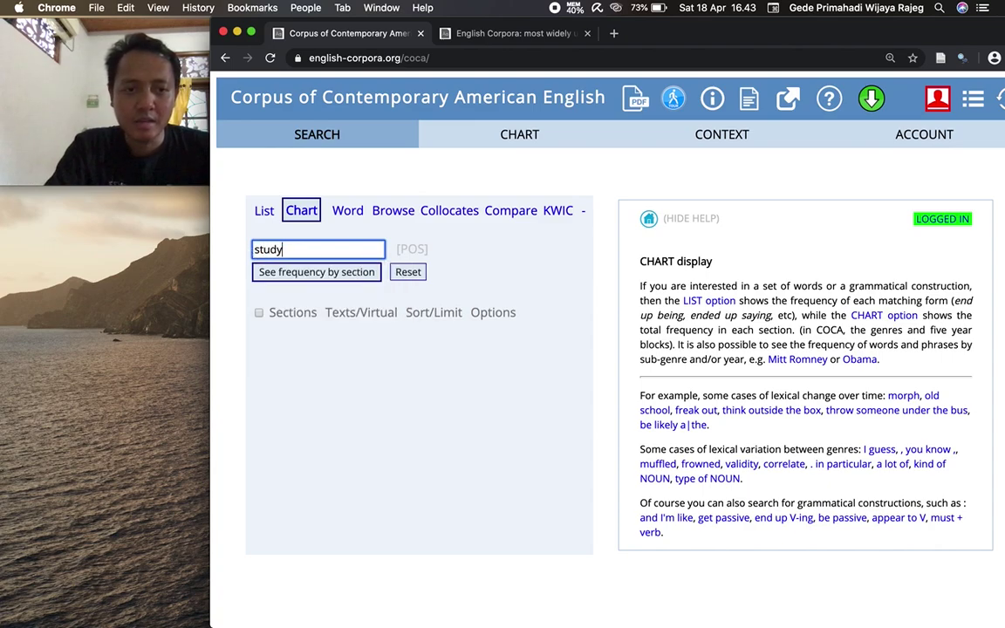
pyautogui.click(249, 232)
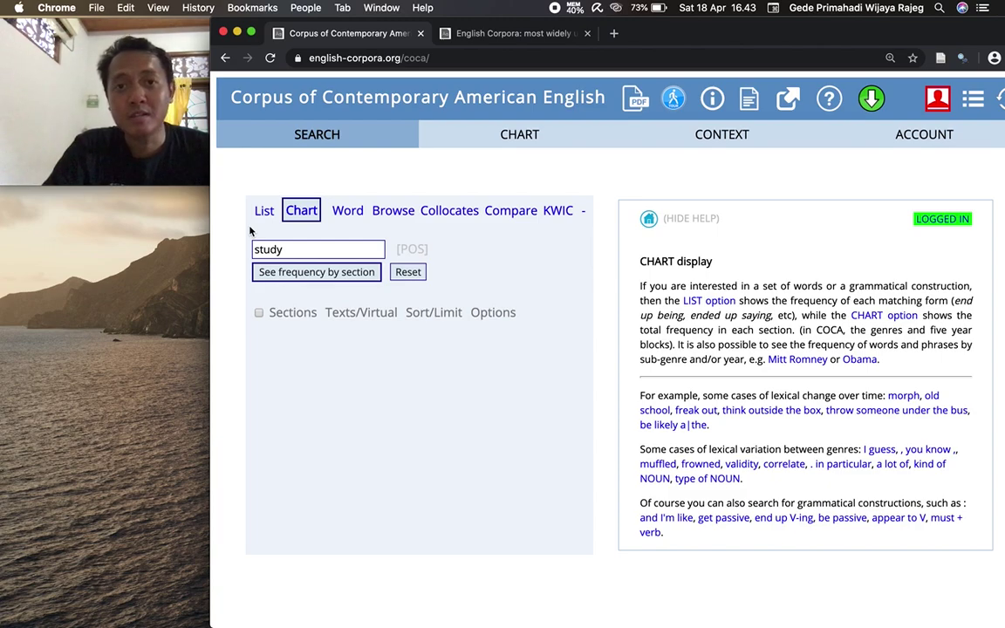
pyautogui.click(281, 272)
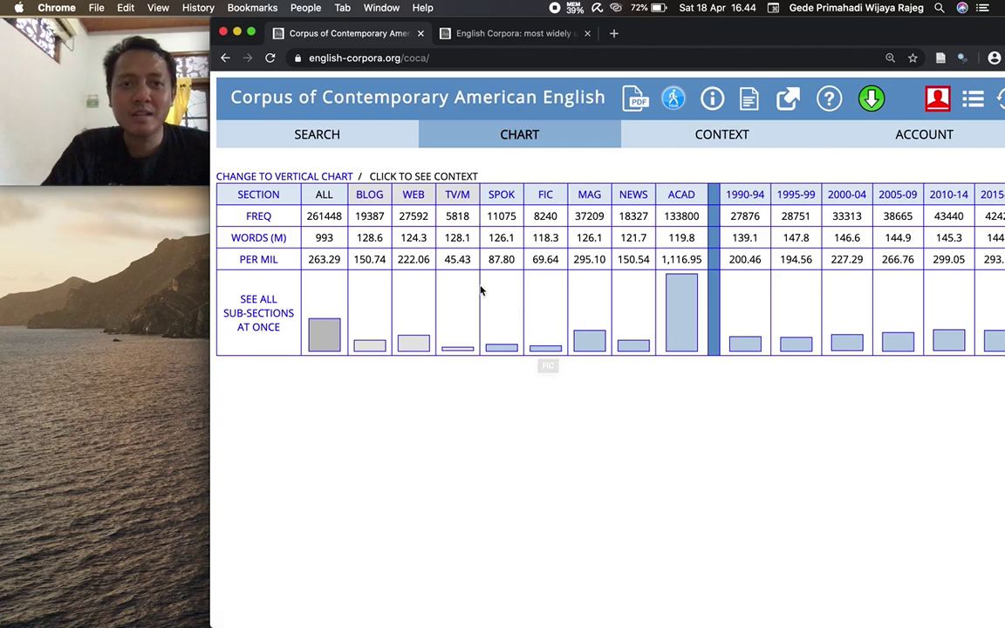
pyautogui.click(339, 133)
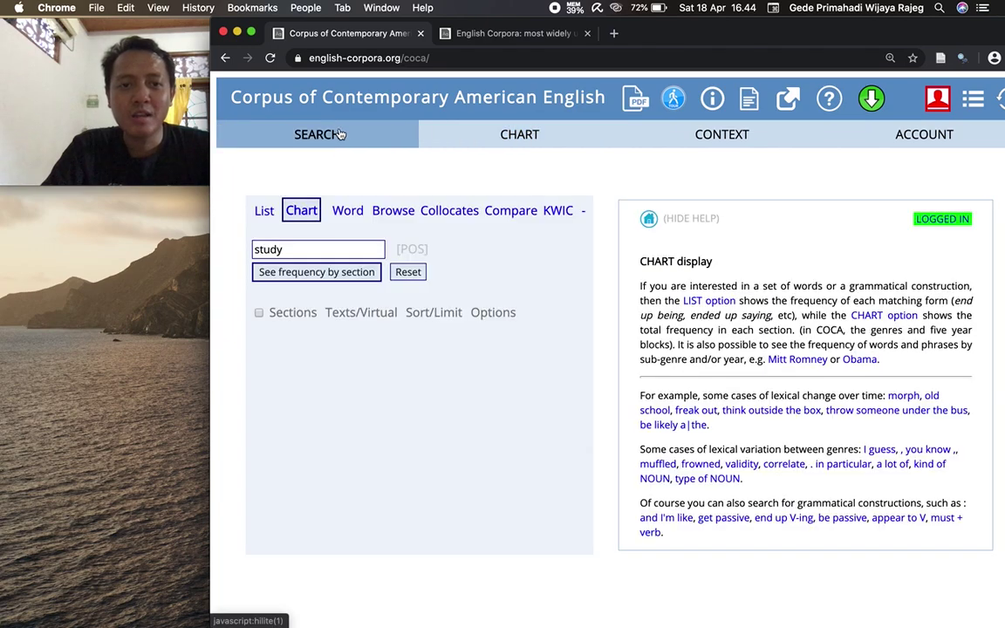